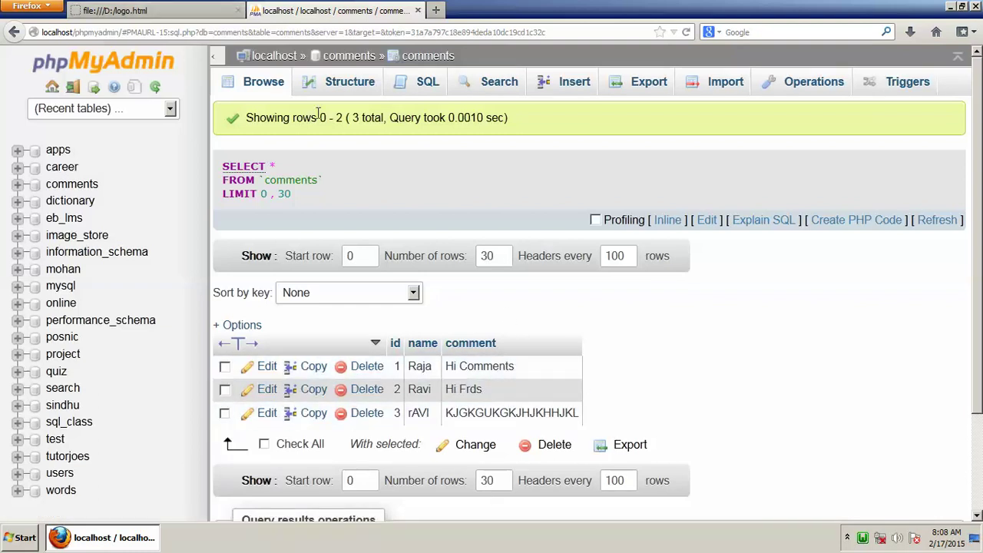
Step: Create a new database named tutorial on the localhost server
{"action": "left_click", "coordinate": [275, 60]}
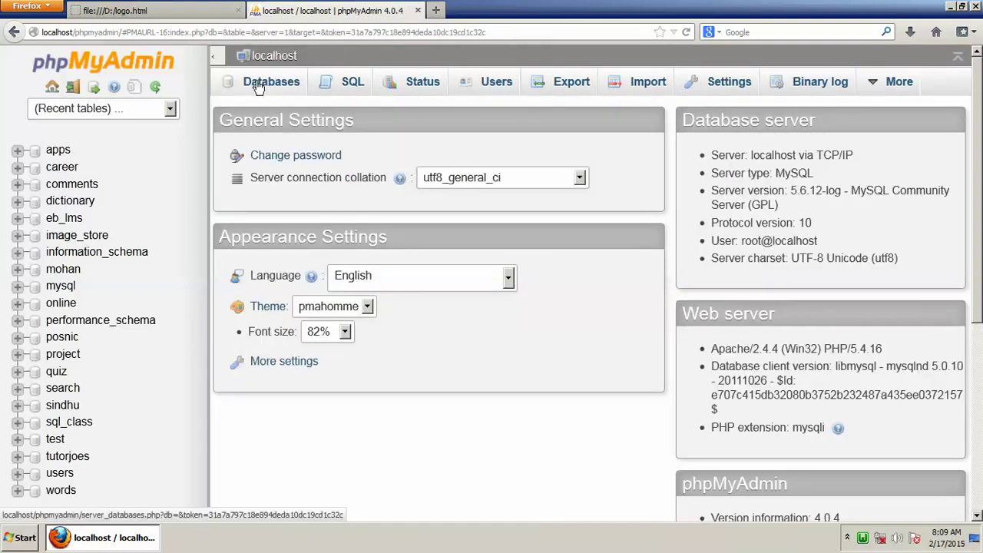
{"action": "left_click", "coordinate": [258, 85]}
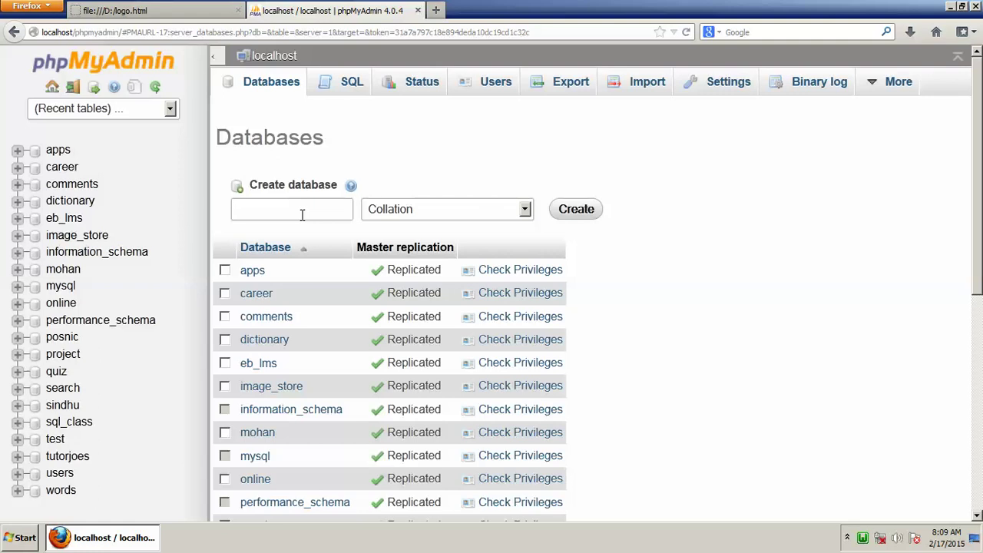
{"action": "type", "text": "tutori"}
{"action": "left_click_drag", "start_coordinate": [349, 212], "coordinate": [204, 206]}
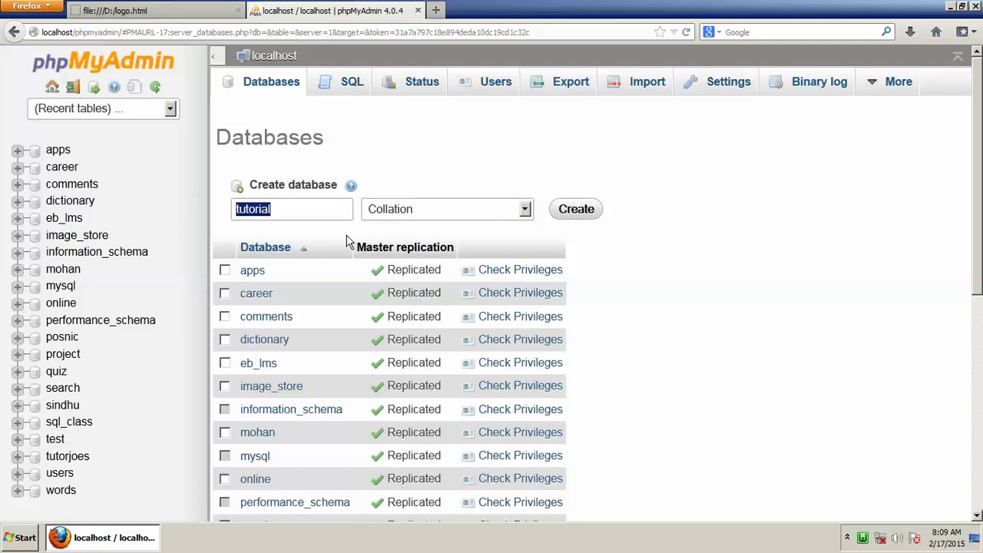
{"action": "left_click", "coordinate": [583, 215]}
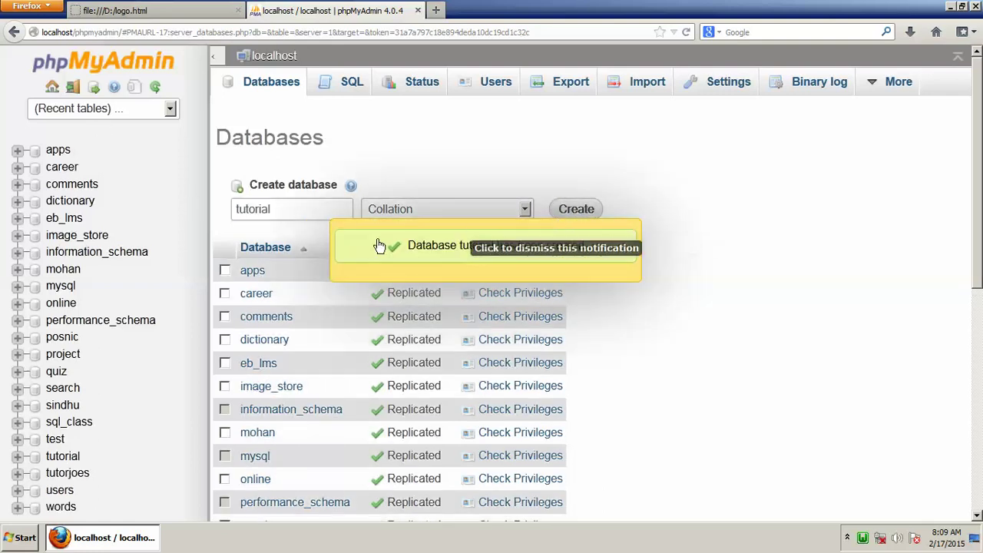
Step: Open the tutorial database from the list of databases and check it for tables
{"action": "scroll", "coordinate": [128, 189], "scroll_direction": "down", "scroll_amount": 4}
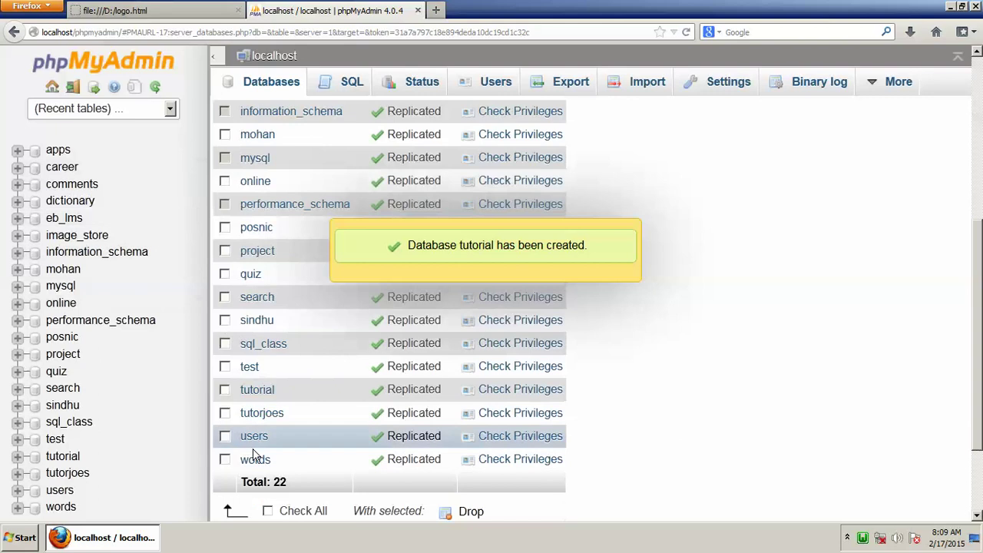
{"action": "left_click", "coordinate": [254, 390]}
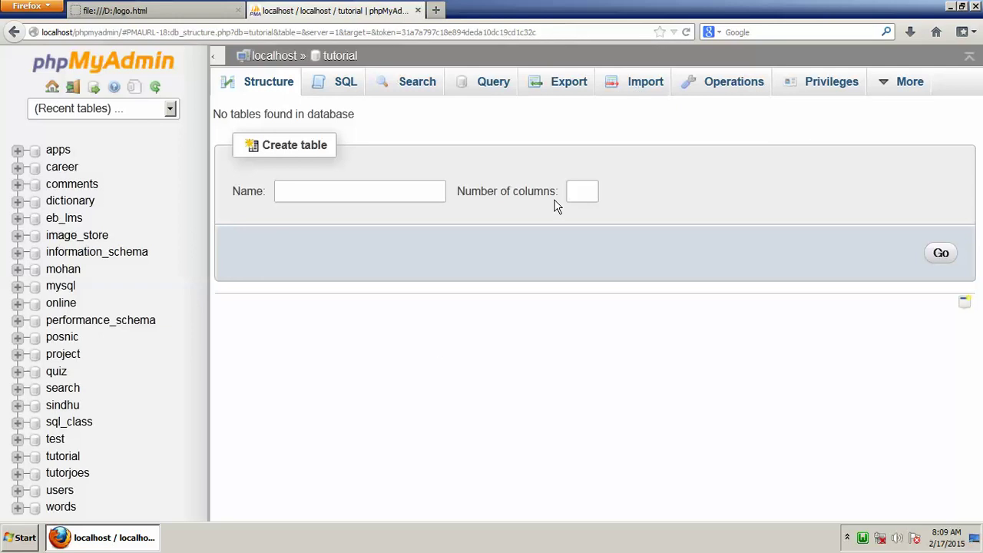
{"action": "left_click_drag", "start_coordinate": [226, 117], "coordinate": [289, 113]}
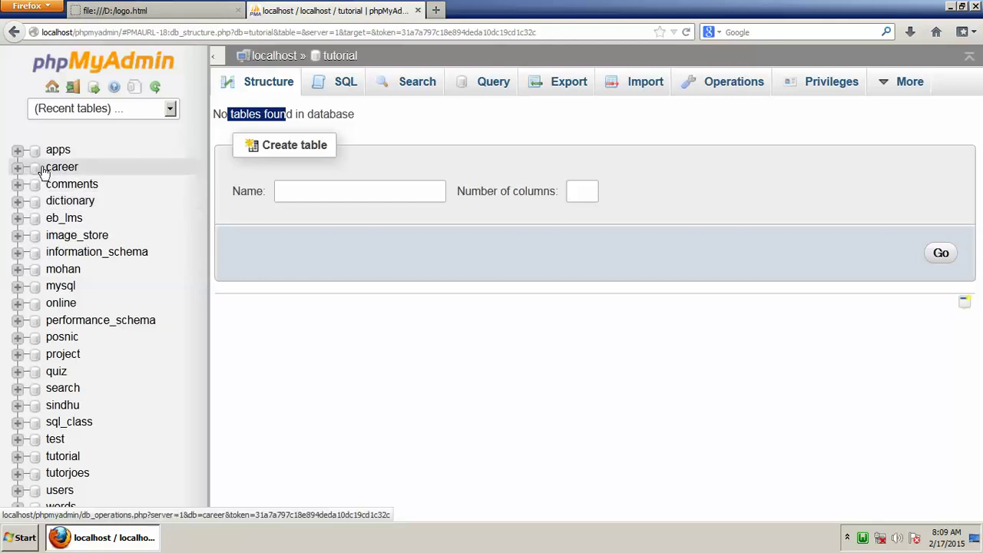
Step: Open the career database and look through the records of its question table
{"action": "left_click", "coordinate": [67, 172]}
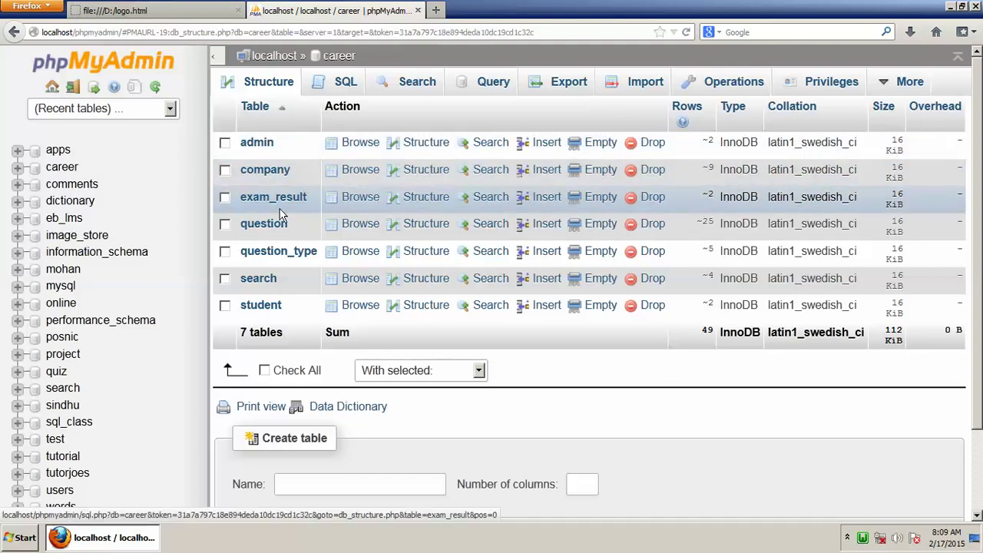
{"action": "left_click", "coordinate": [262, 230]}
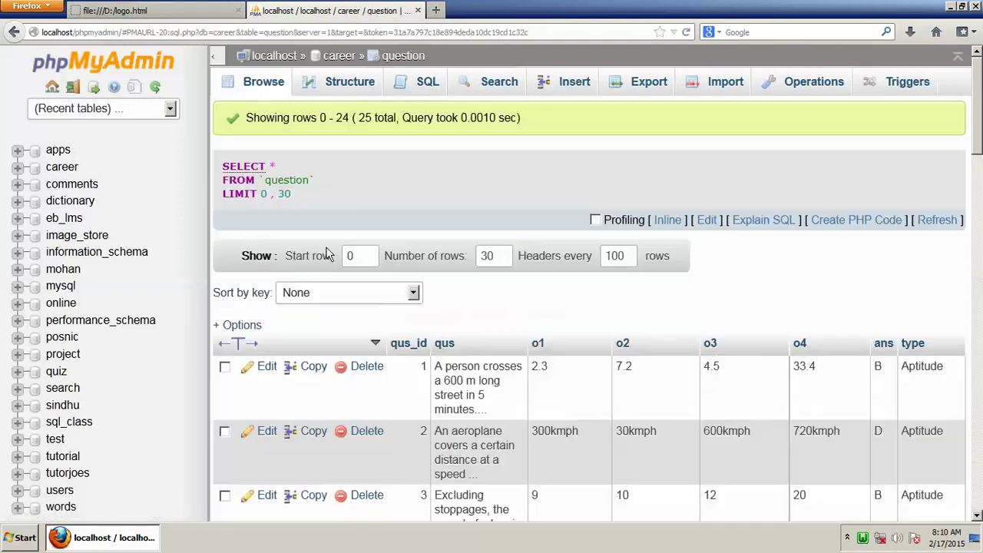
{"action": "scroll", "coordinate": [833, 306], "scroll_direction": "down", "scroll_amount": 3}
{"action": "scroll", "coordinate": [703, 226], "scroll_direction": "down", "scroll_amount": 2}
{"action": "scroll", "coordinate": [412, 202], "scroll_direction": "up", "scroll_amount": 5}
Step: Return to the career database and browse the records of the question_type table
{"action": "left_click", "coordinate": [328, 63]}
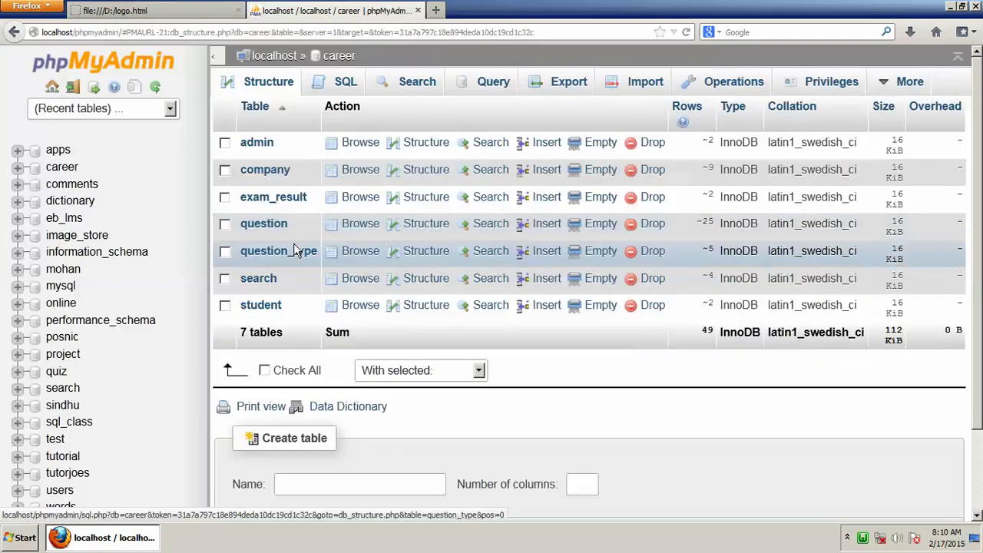
{"action": "left_click", "coordinate": [284, 252]}
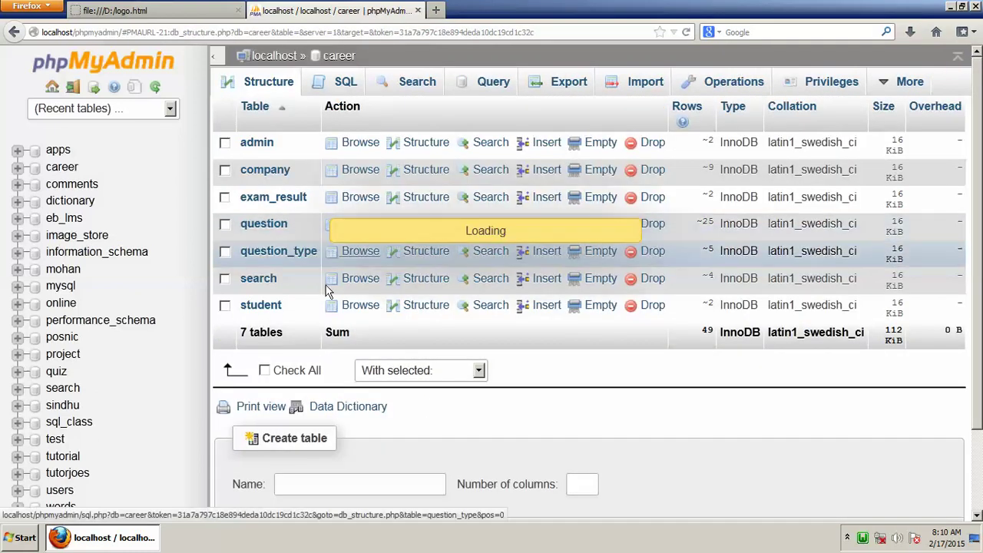
{"action": "scroll", "coordinate": [584, 304], "scroll_direction": "down", "scroll_amount": 3}
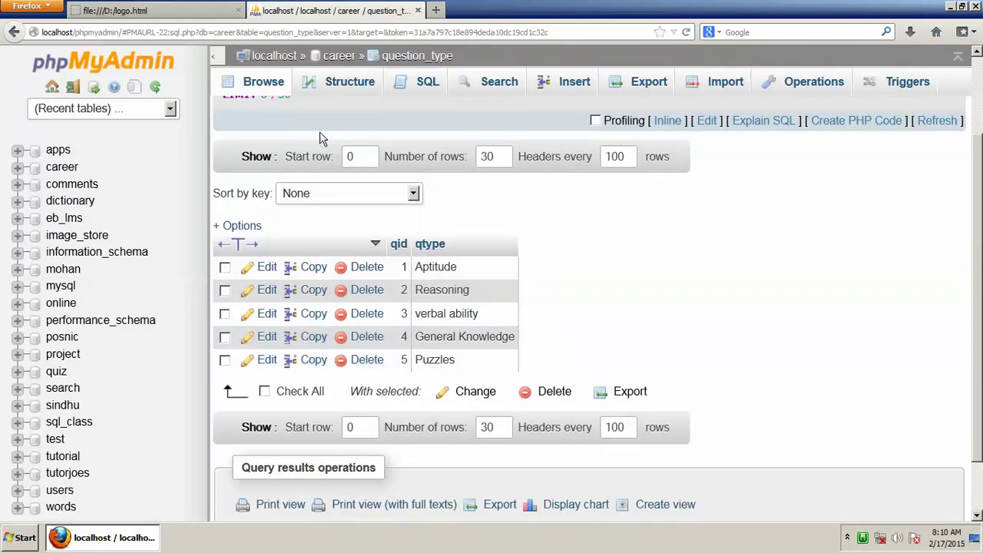
{"action": "left_click", "coordinate": [274, 83]}
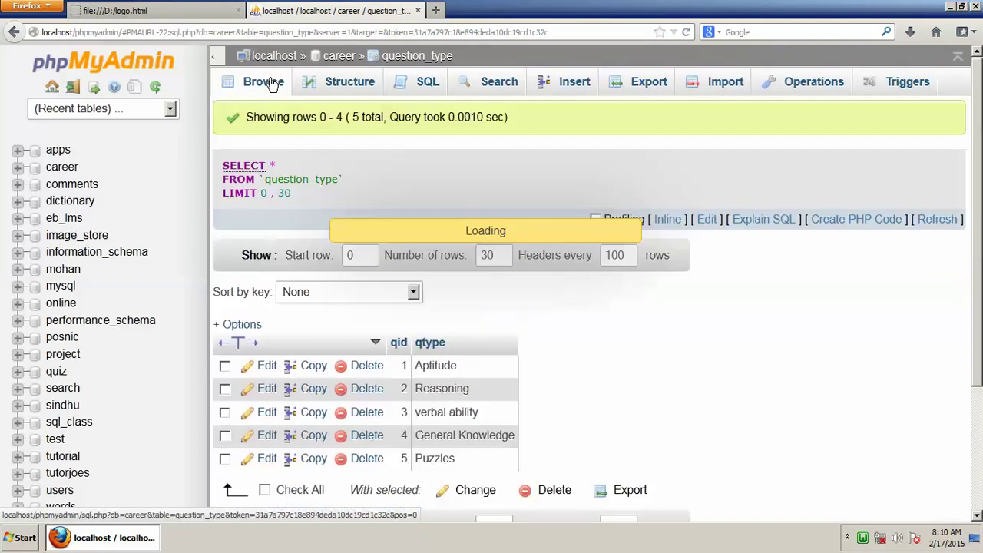
Step: View the student table's records in the career database, and return to its list of tables
{"action": "left_click", "coordinate": [339, 57]}
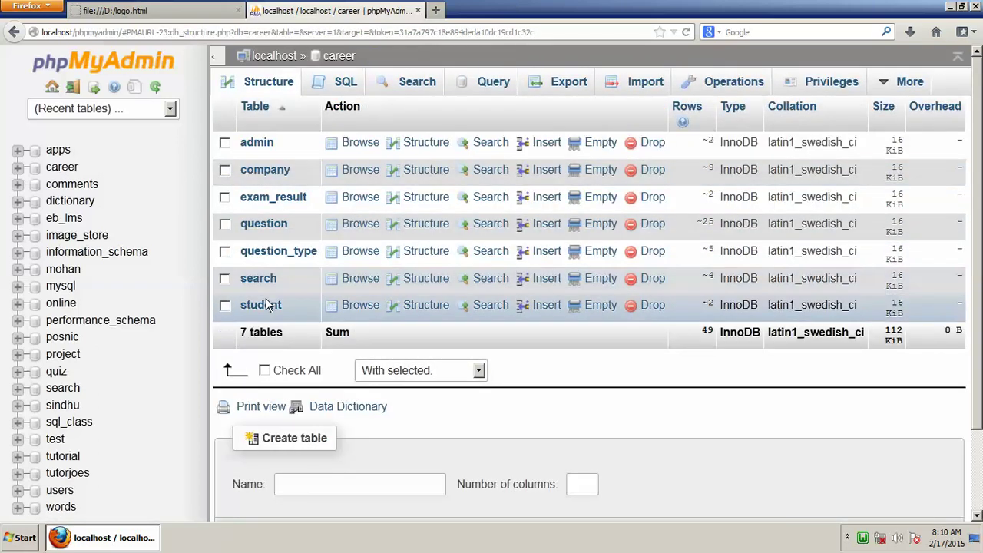
{"action": "left_click", "coordinate": [265, 306]}
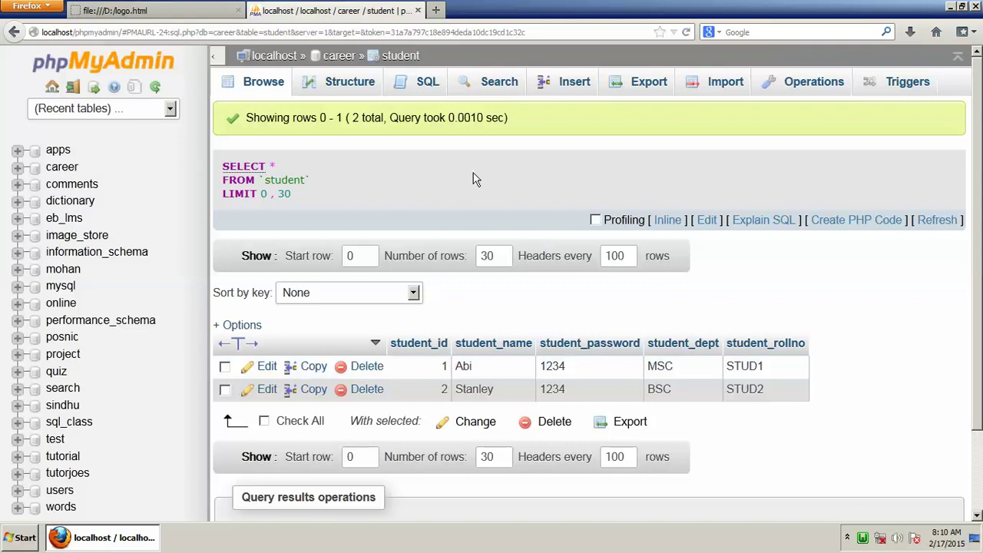
{"action": "left_click", "coordinate": [337, 60]}
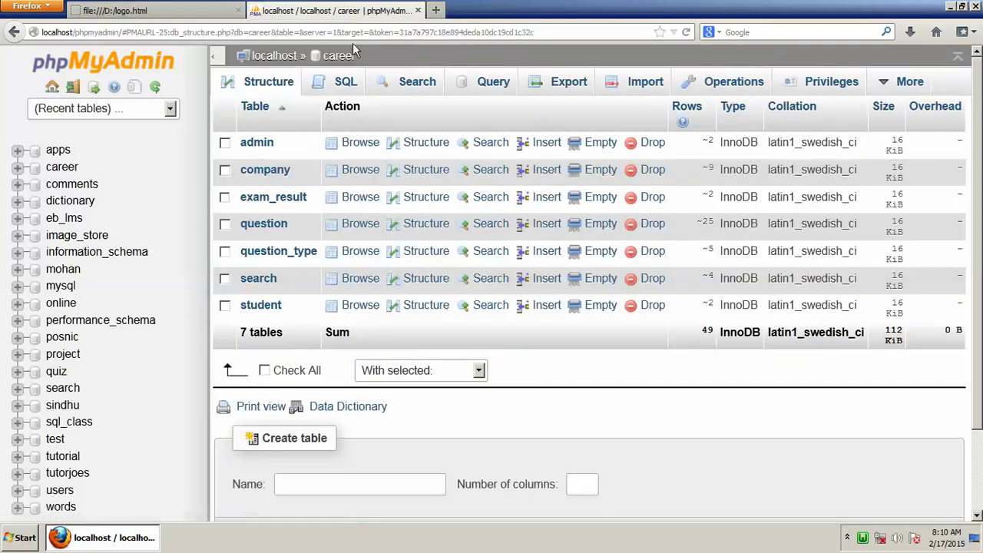
Step: Mark the admin, company, exam_result and question tables in the career database
{"action": "left_click", "coordinate": [225, 143]}
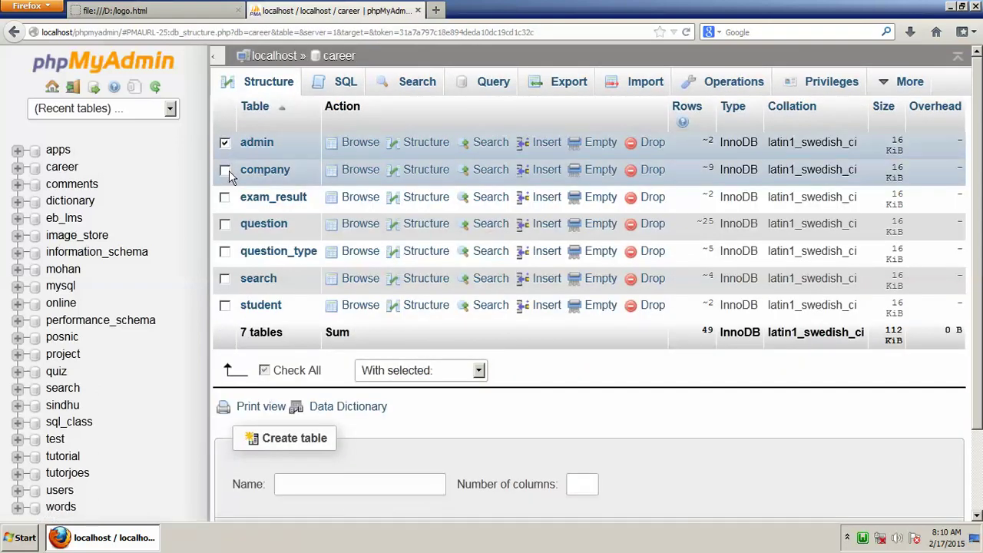
{"action": "left_click", "coordinate": [225, 169]}
{"action": "left_click", "coordinate": [225, 198]}
{"action": "left_click", "coordinate": [226, 224]}
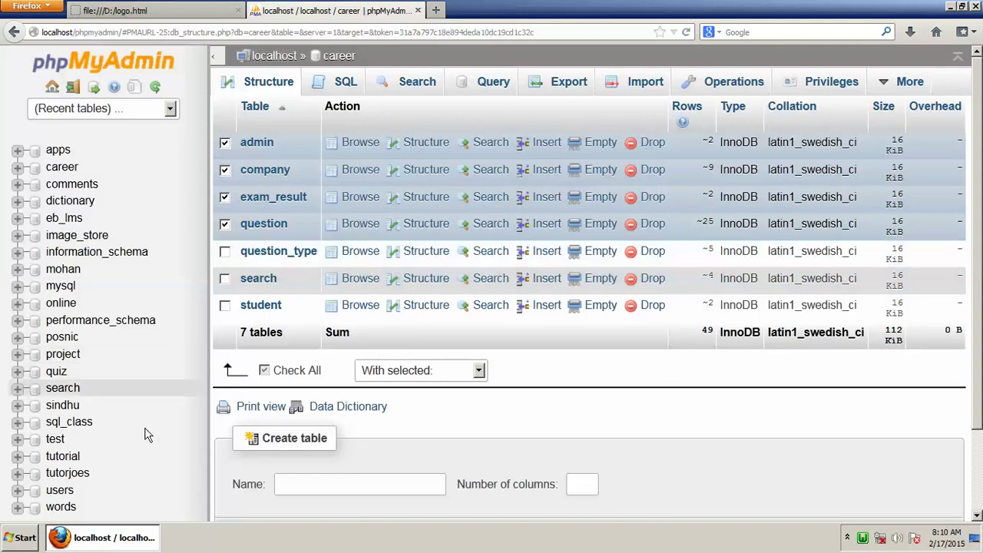
{"action": "scroll", "coordinate": [67, 480], "scroll_direction": "down", "scroll_amount": 2}
{"action": "scroll", "coordinate": [67, 480], "scroll_direction": "down", "scroll_amount": 1}
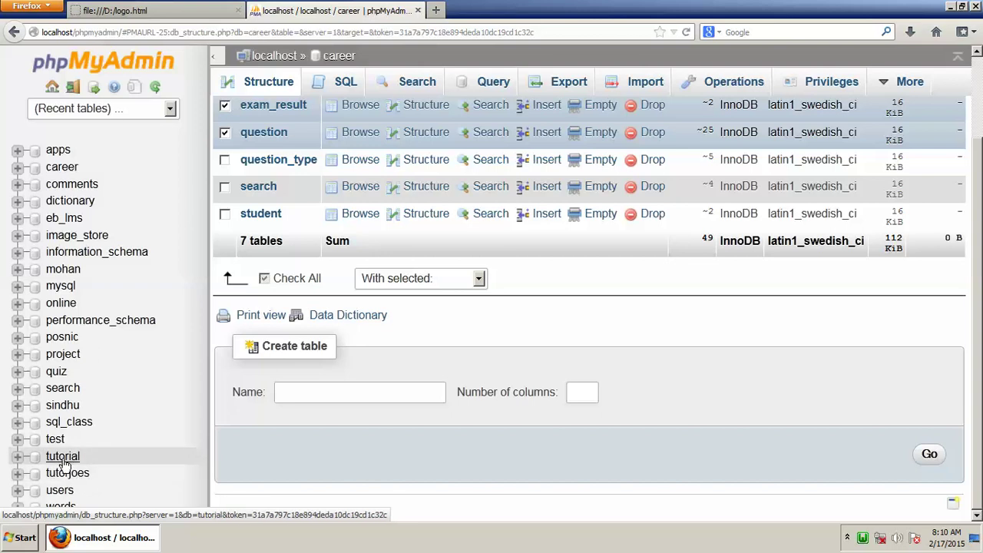
Step: Start a new table named members with 4 columns in the tutorial database
{"action": "left_click", "coordinate": [63, 460]}
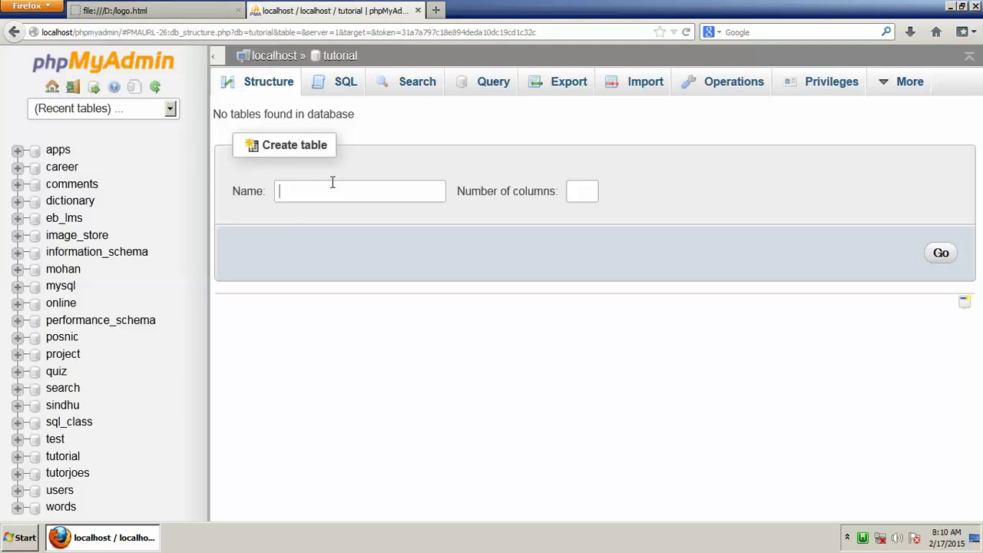
{"action": "type", "text": "me"}
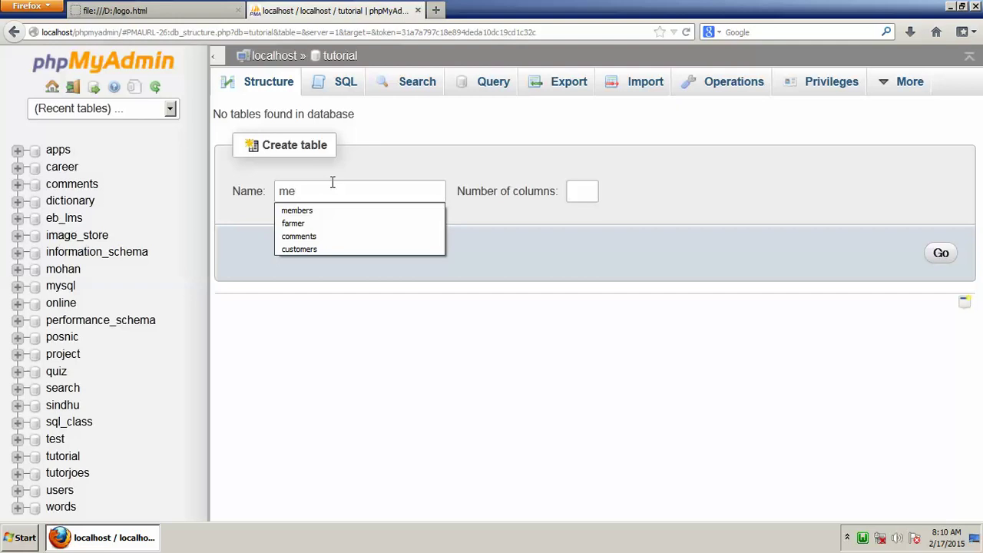
{"action": "type", "text": "mbers"}
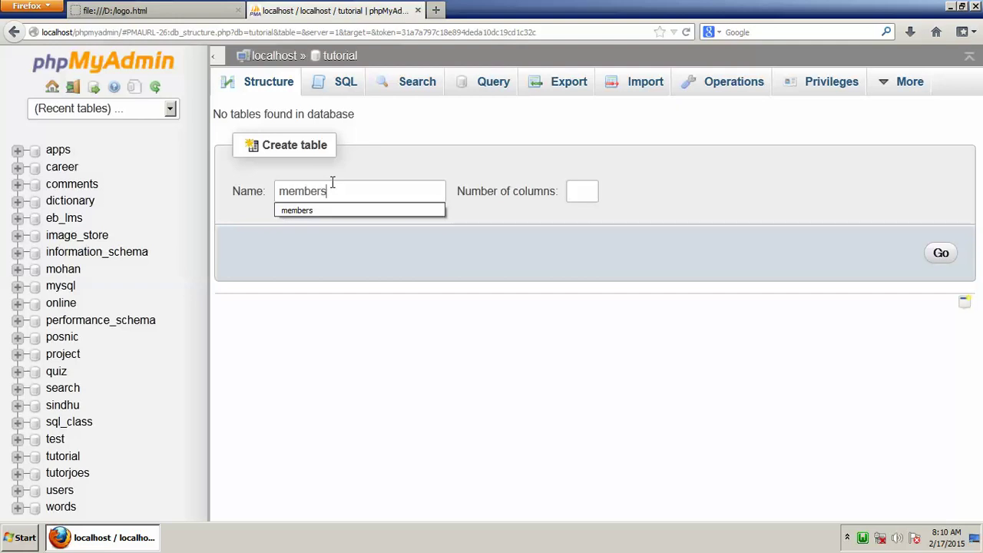
{"action": "left_click", "coordinate": [594, 190]}
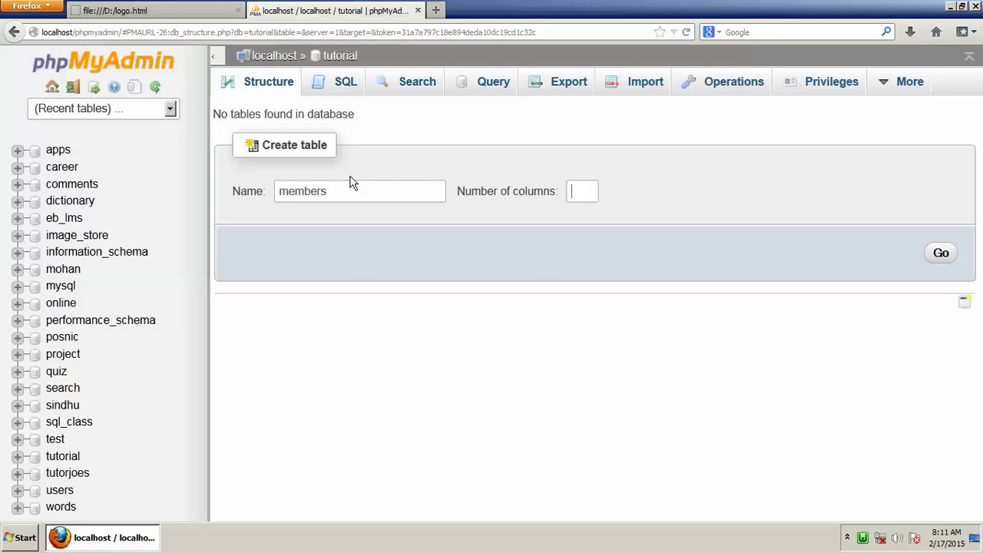
{"action": "left_click", "coordinate": [575, 190]}
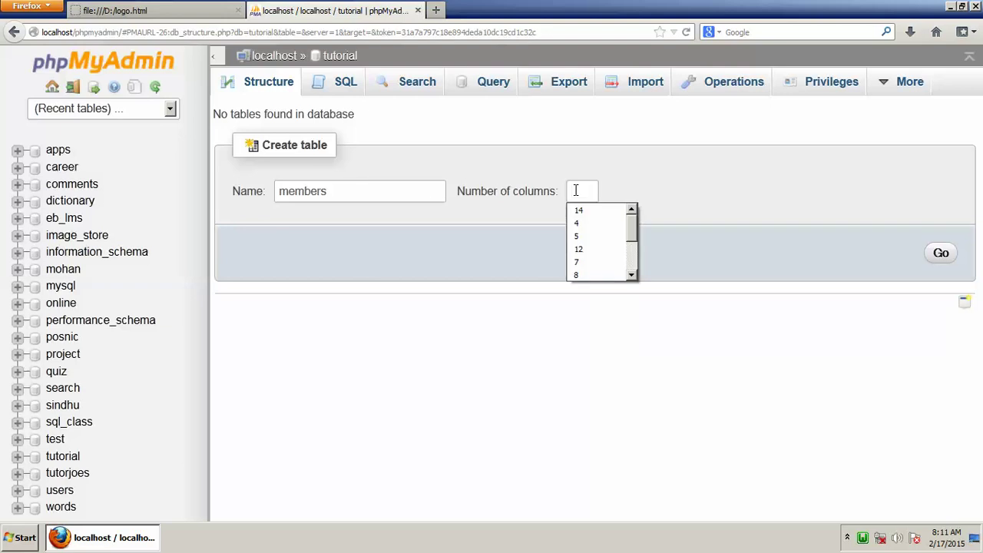
{"action": "type", "text": "4"}
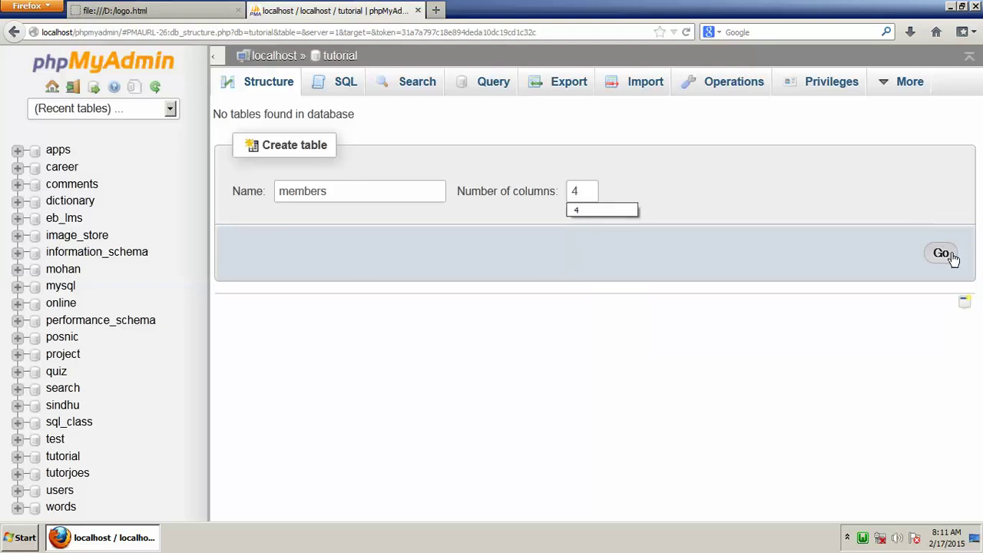
{"action": "left_click", "coordinate": [949, 257]}
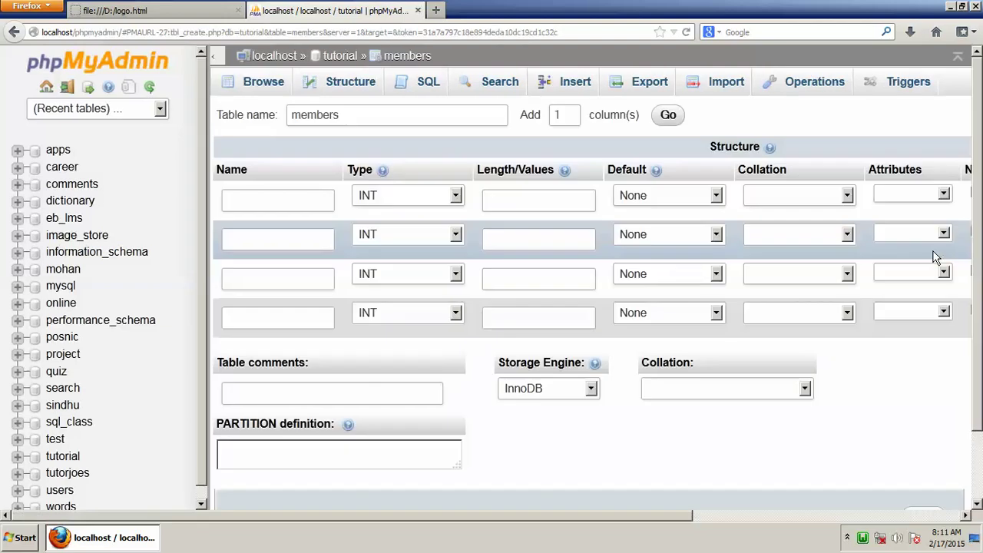
Step: Enlarge the page and hide the database navigation area to make room for the column definitions
{"action": "key", "text": "ctrl+plus"}
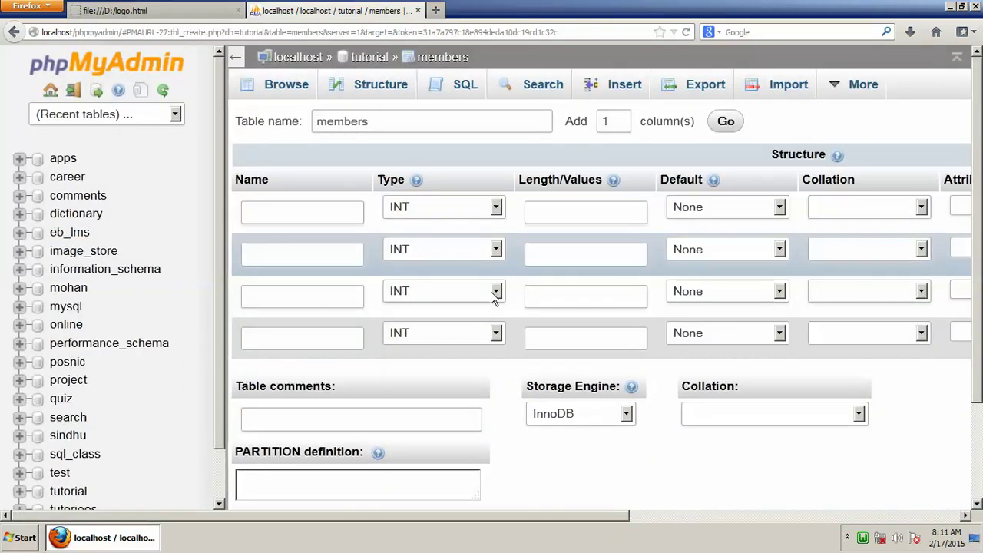
{"action": "left_click_drag", "start_coordinate": [471, 515], "coordinate": [423, 513]}
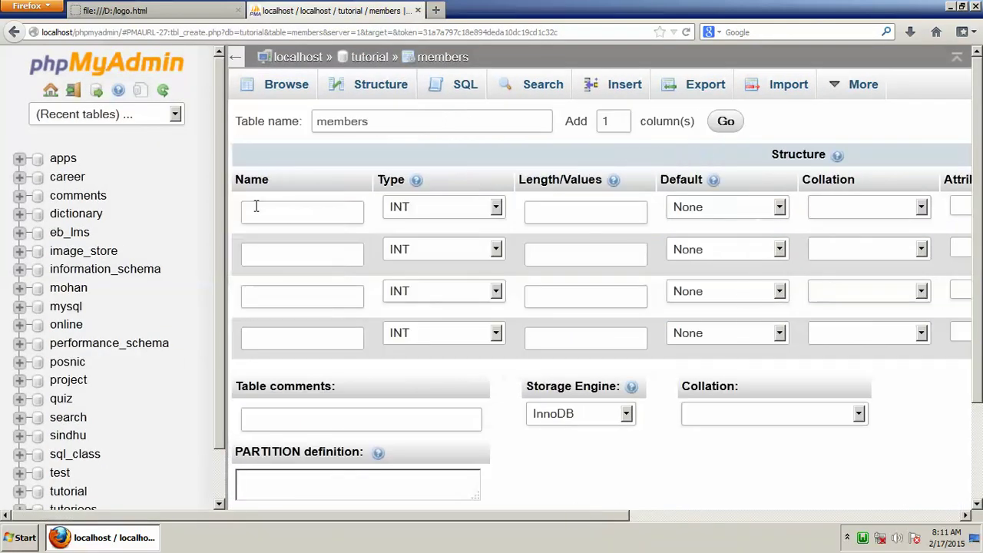
{"action": "left_click", "coordinate": [235, 57]}
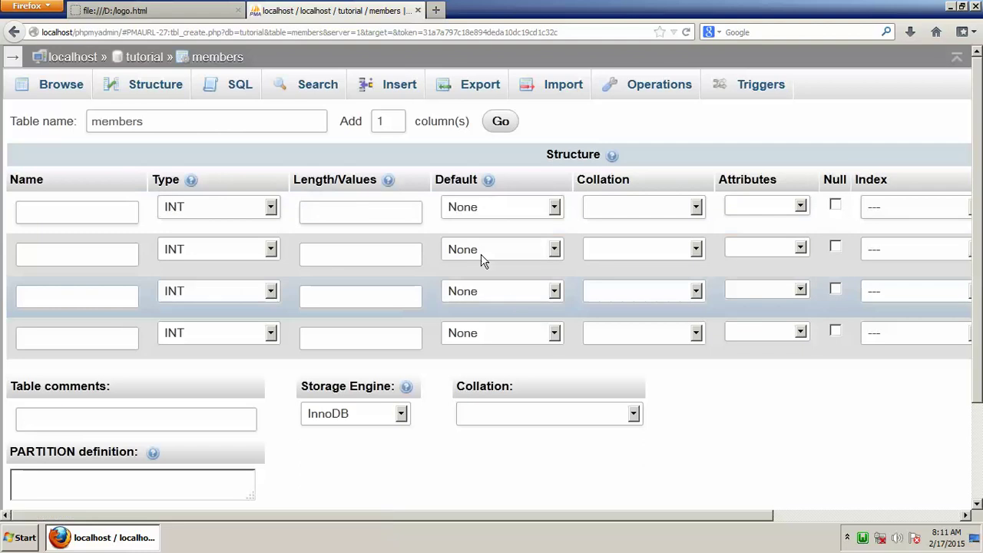
{"action": "double_click", "coordinate": [121, 122]}
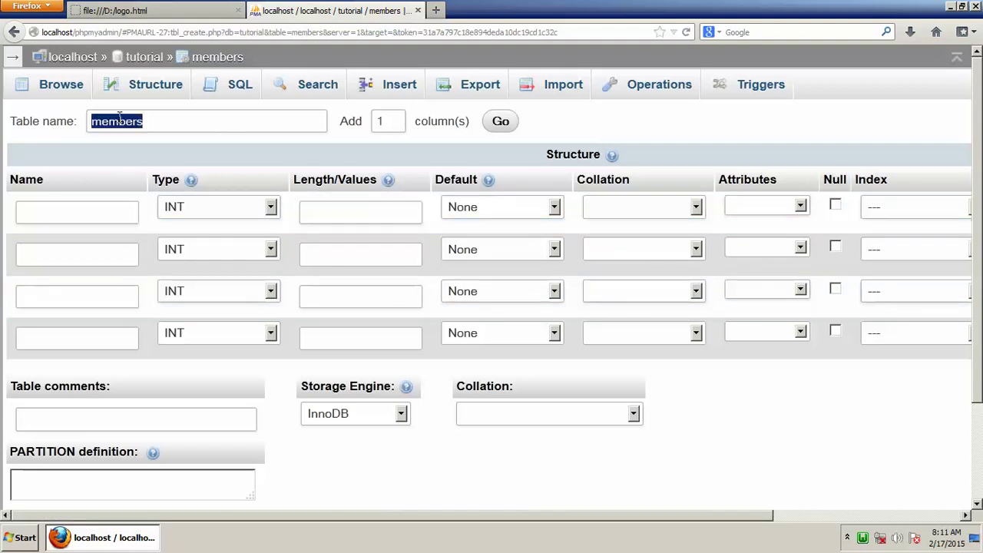
{"action": "key", "text": "Escape"}
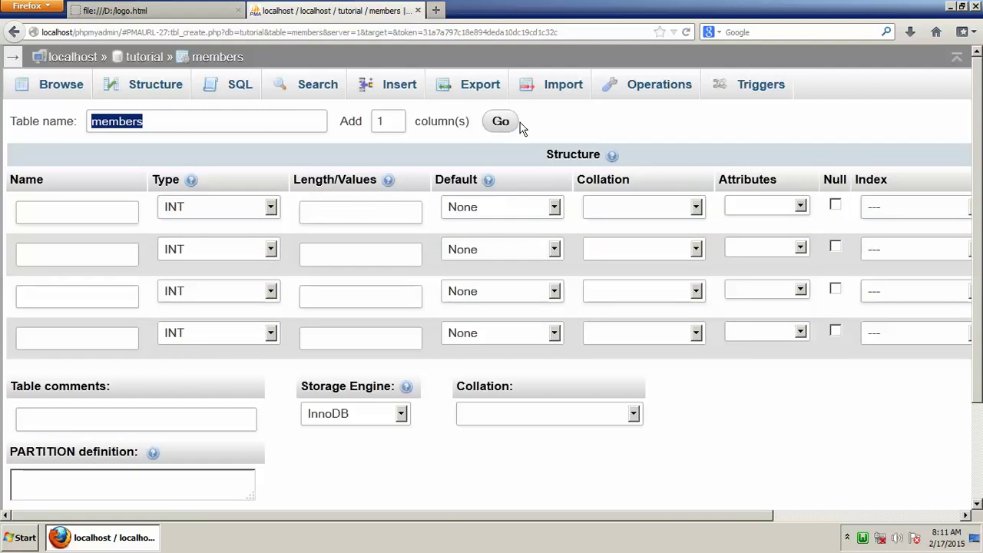
Step: Name the four columns of the members table uid, uname, upass and uage
{"action": "left_click", "coordinate": [93, 215]}
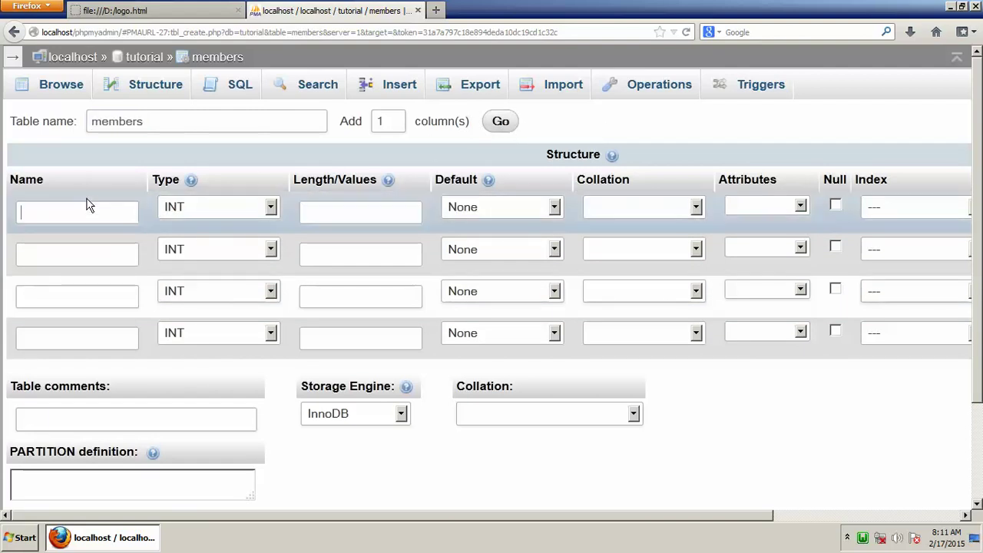
{"action": "type", "text": "uid"}
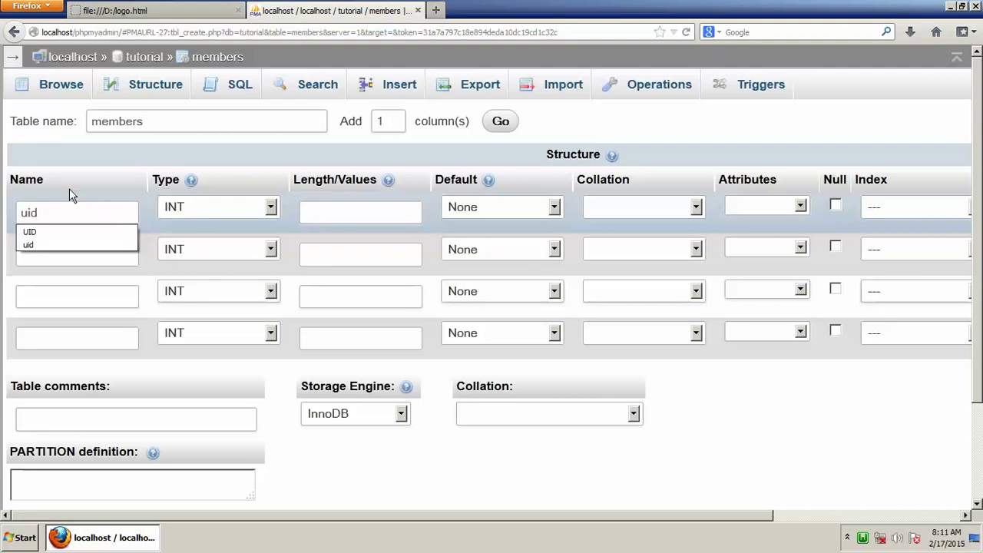
{"action": "key", "text": "Escape"}
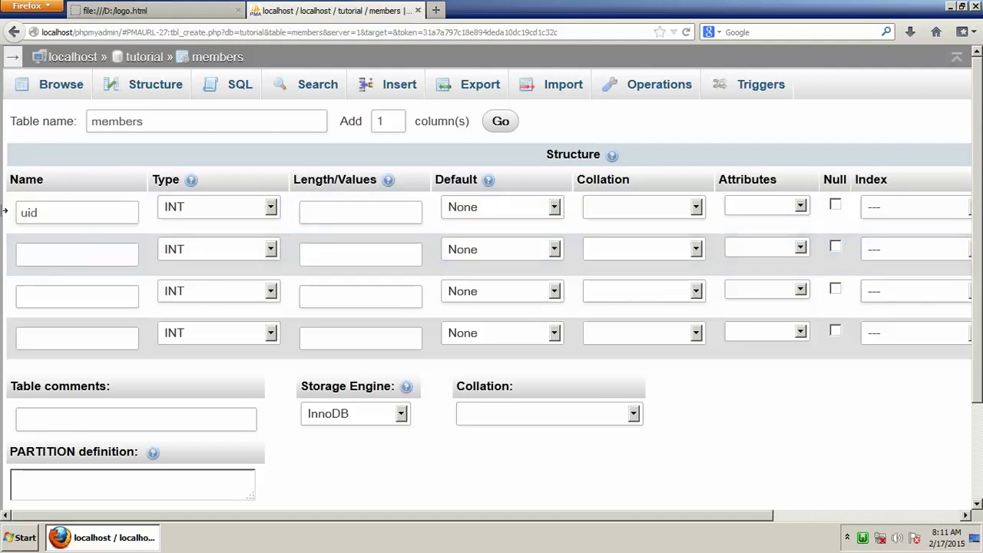
{"action": "type", "text": "uname"}
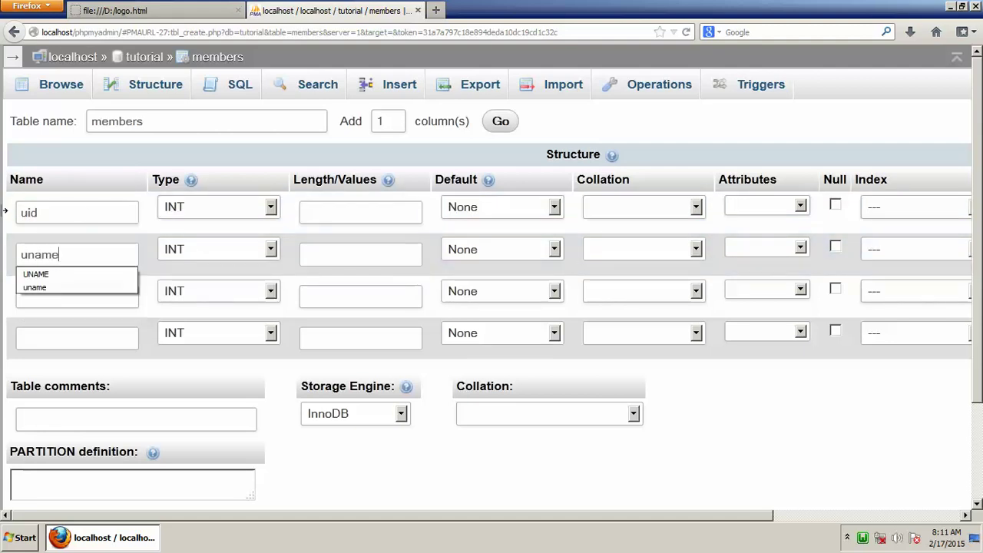
{"action": "key", "text": "Escape"}
{"action": "left_click", "coordinate": [46, 297]}
{"action": "type", "text": "upass"}
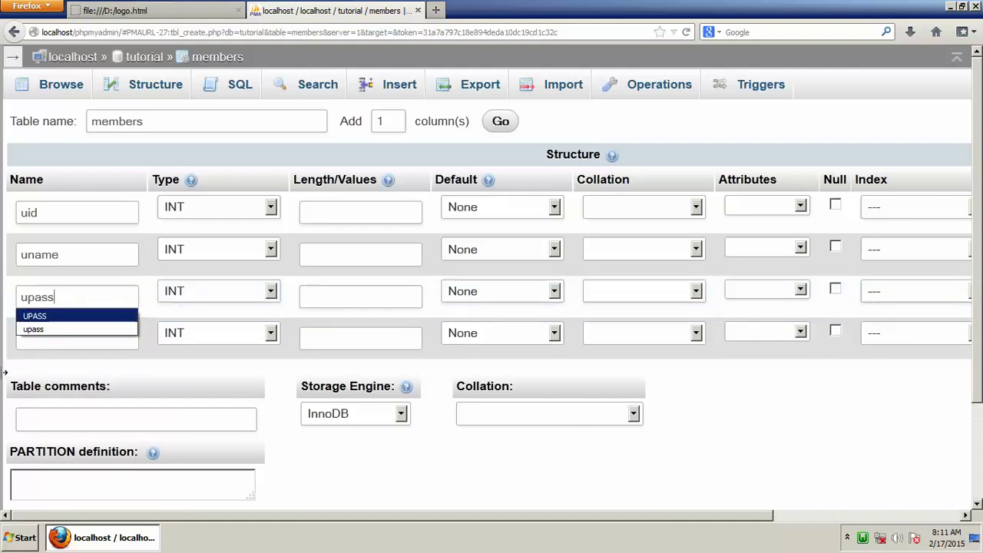
{"action": "key", "text": "Escape"}
{"action": "left_click", "coordinate": [49, 336]}
{"action": "type", "text": "uage"}
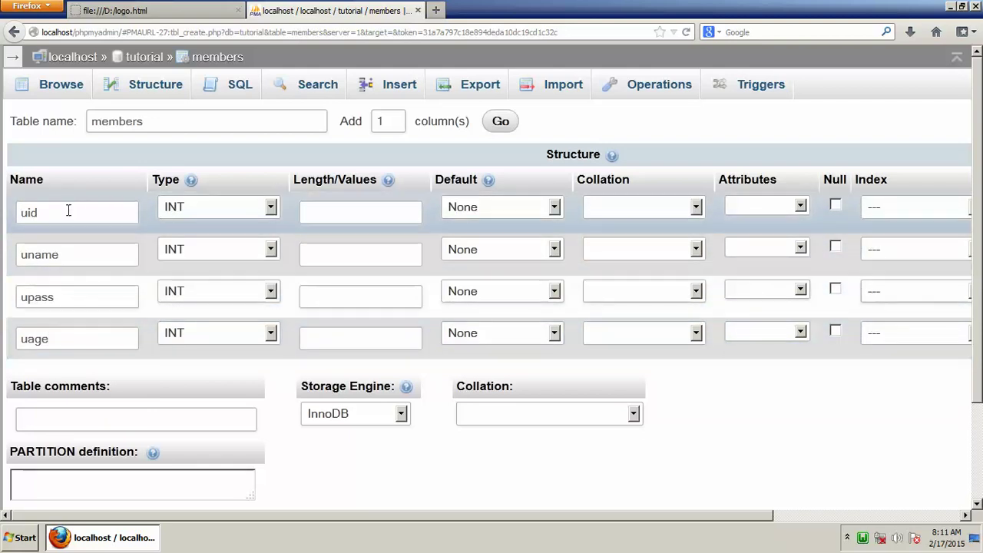
{"action": "left_click_drag", "start_coordinate": [22, 213], "coordinate": [40, 213]}
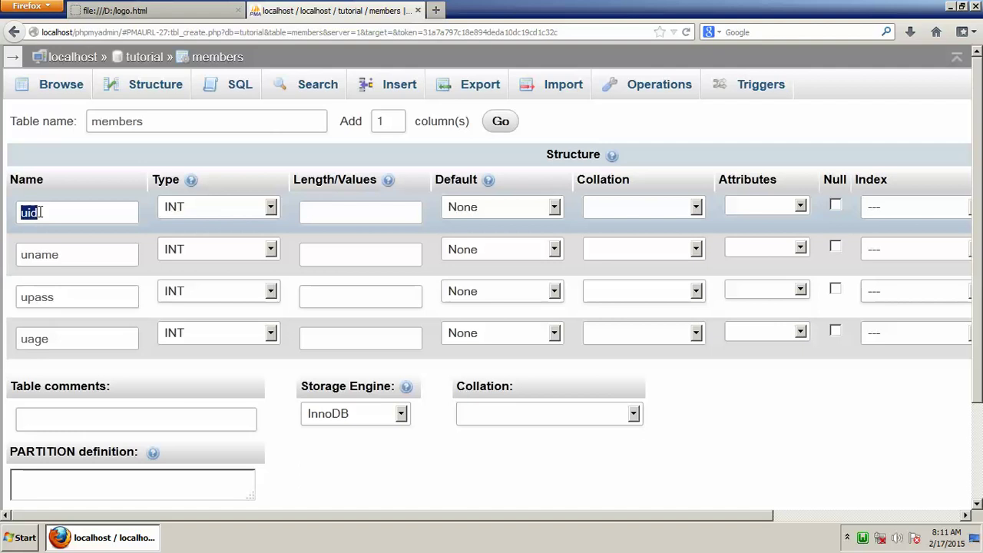
{"action": "left_click_drag", "start_coordinate": [20, 255], "coordinate": [33, 254]}
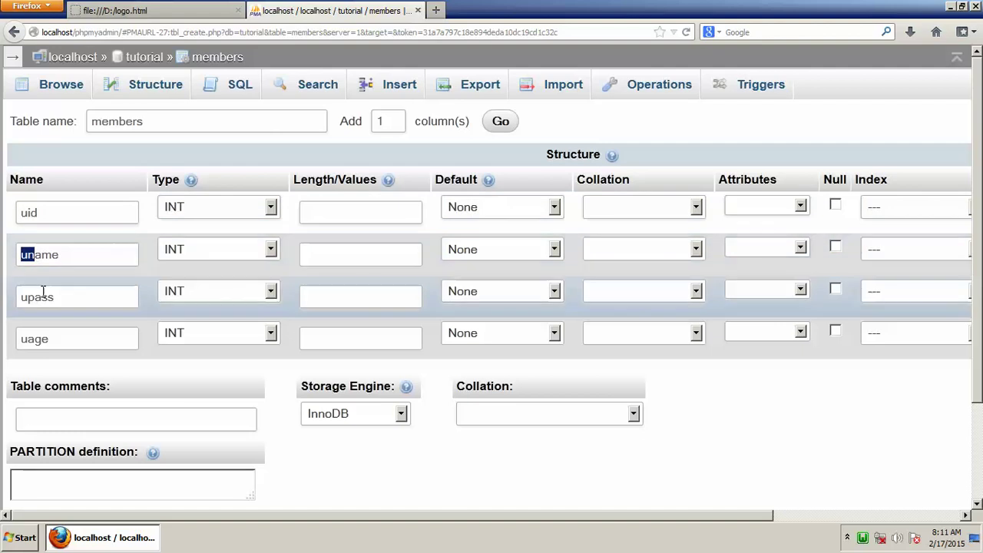
{"action": "left_click_drag", "start_coordinate": [21, 297], "coordinate": [84, 296]}
{"action": "left_click_drag", "start_coordinate": [21, 339], "coordinate": [57, 343]}
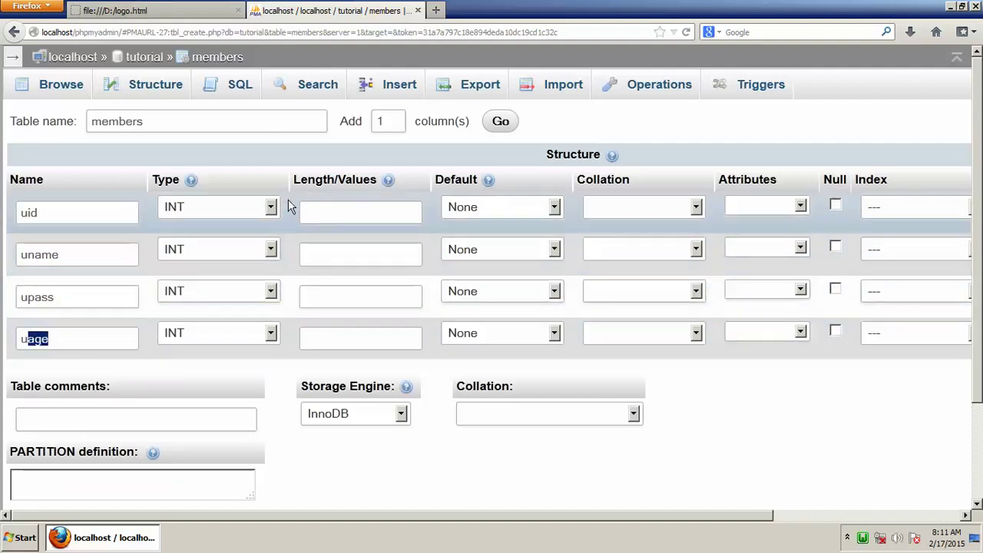
{"action": "left_click", "coordinate": [95, 248]}
Step: Set the data type of the uname and upass columns to VARCHAR
{"action": "left_click", "coordinate": [198, 254]}
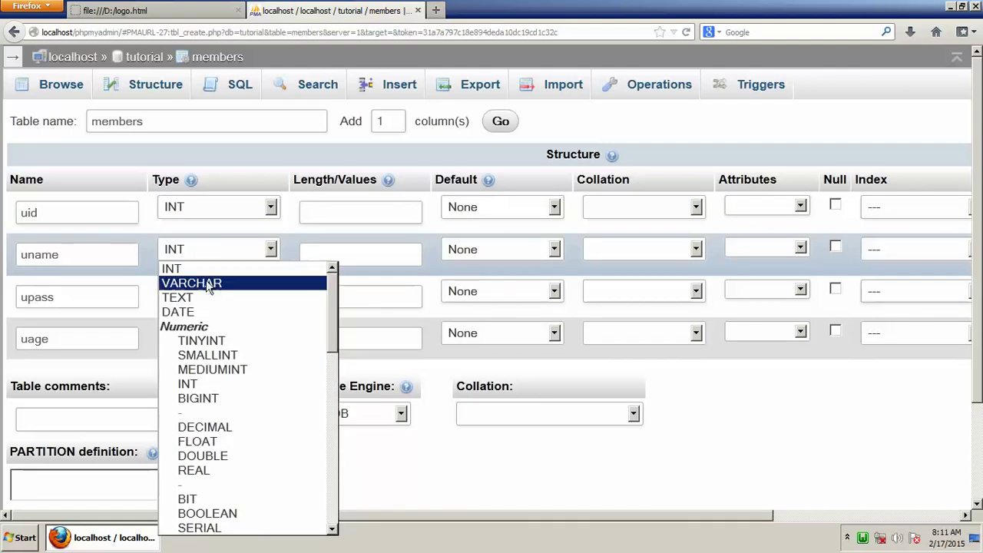
{"action": "left_click", "coordinate": [201, 283]}
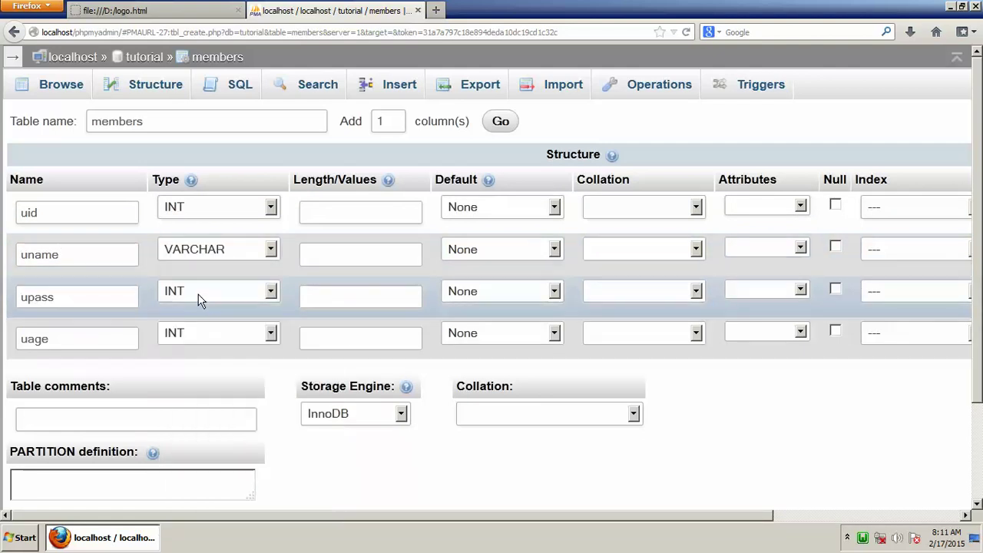
{"action": "left_click", "coordinate": [197, 300]}
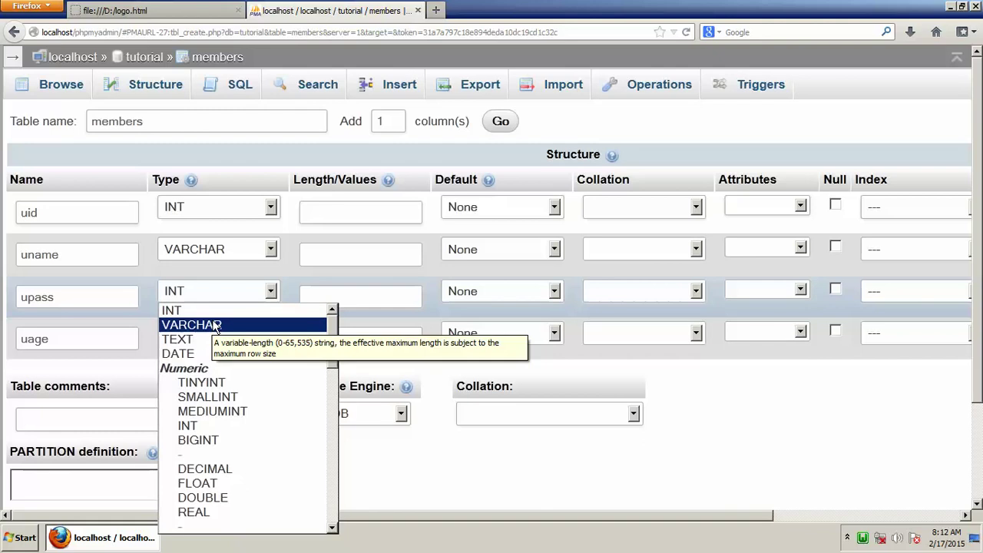
{"action": "key", "text": "Escape"}
{"action": "left_click", "coordinate": [186, 297]}
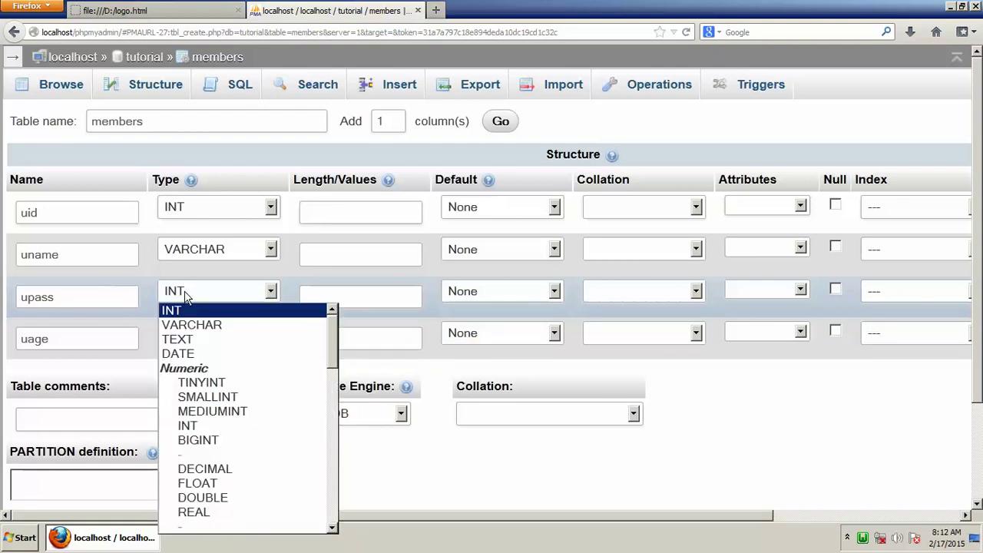
{"action": "left_click", "coordinate": [183, 326]}
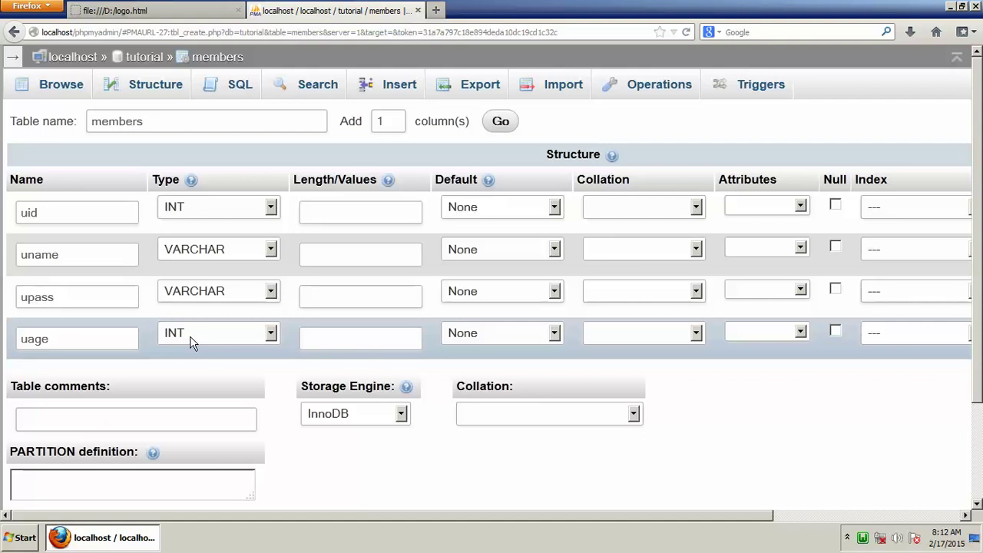
Step: Set the column lengths to 11 for uid, 150 for uname, 150 for upass and 11 for uage
{"action": "left_click", "coordinate": [342, 213]}
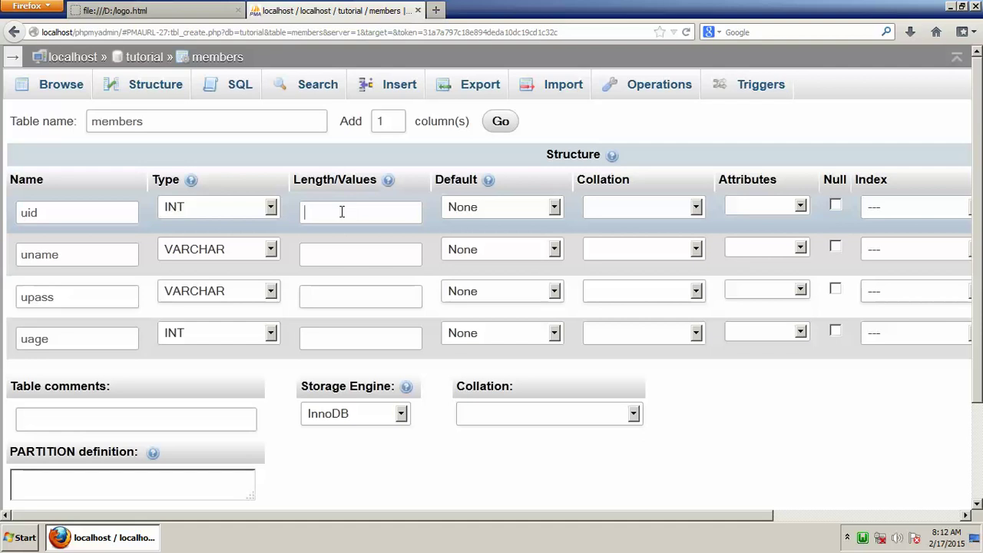
{"action": "type", "text": "11"}
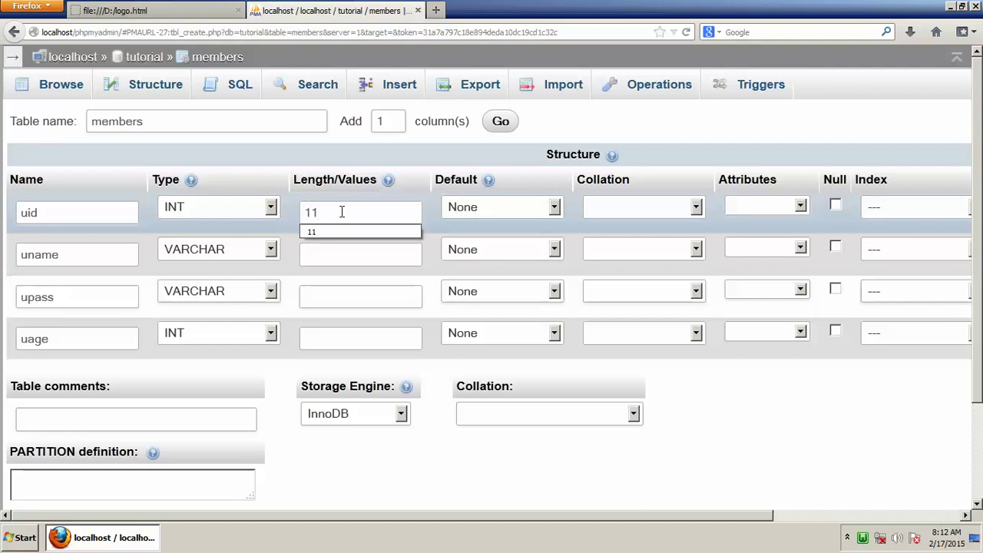
{"action": "left_click", "coordinate": [351, 260]}
{"action": "type", "text": "150"}
{"action": "left_click", "coordinate": [337, 302]}
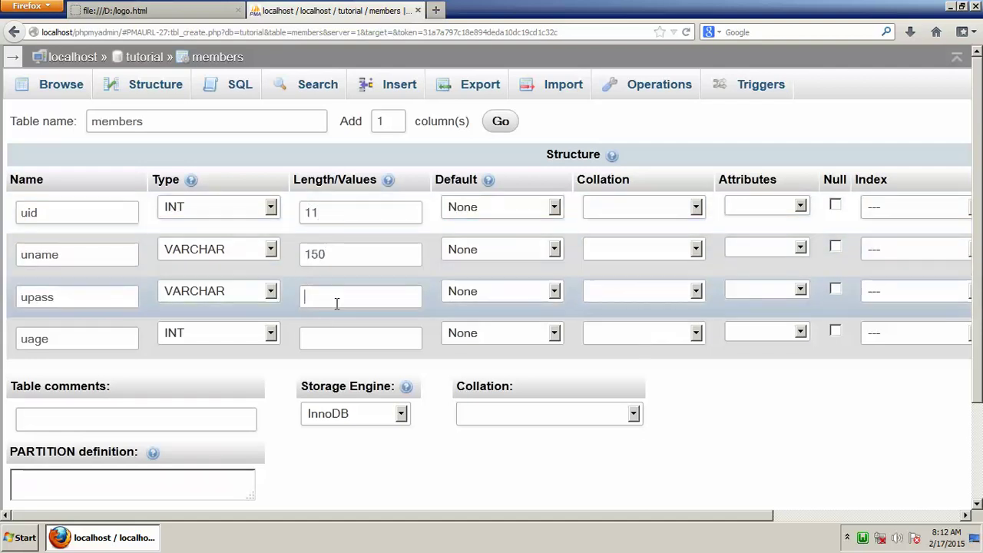
{"action": "type", "text": "150"}
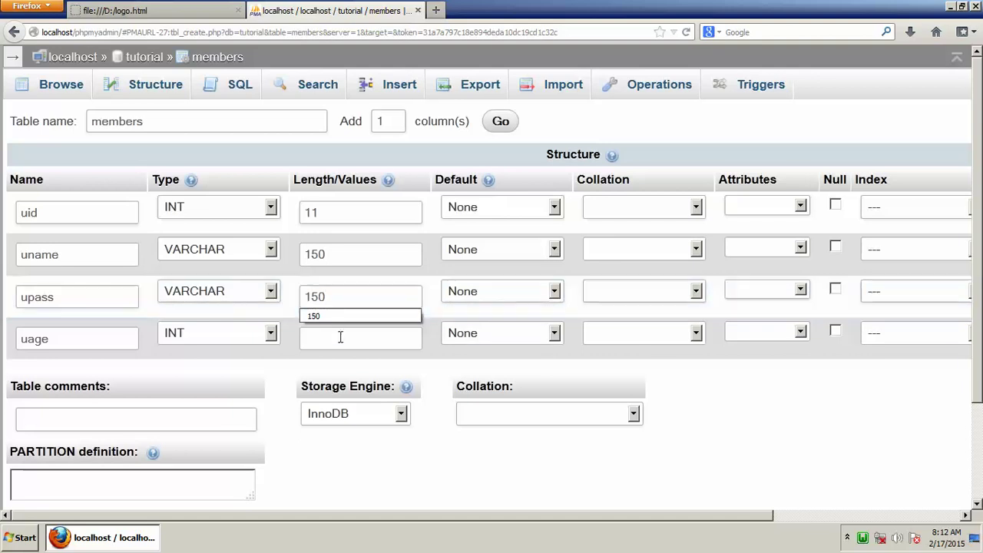
{"action": "left_click", "coordinate": [344, 339]}
{"action": "type", "text": "11"}
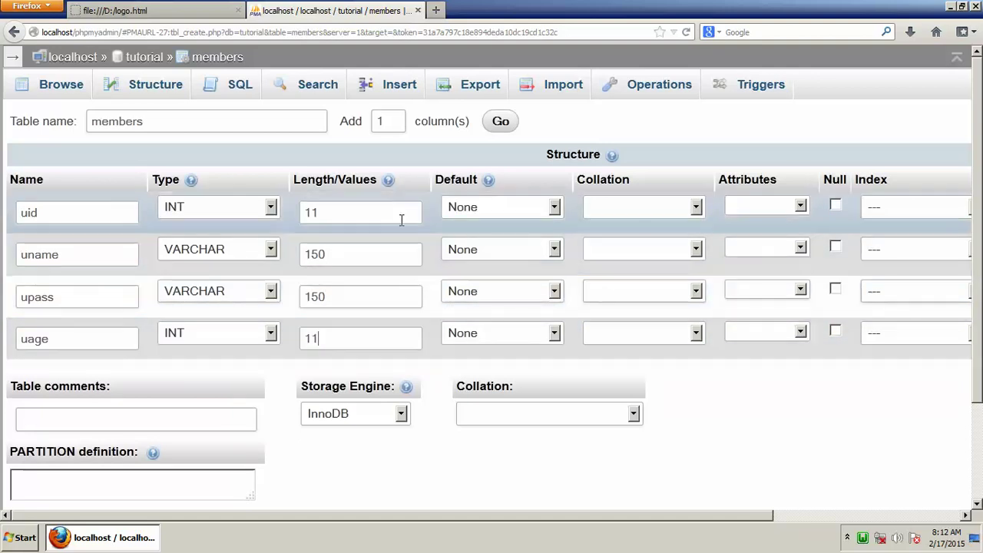
Step: Clear the length values of the integer columns uage and uid
{"action": "left_click_drag", "start_coordinate": [402, 213], "coordinate": [290, 213]}
{"action": "left_click", "coordinate": [318, 343]}
{"action": "left_click_drag", "start_coordinate": [339, 344], "coordinate": [308, 339]}
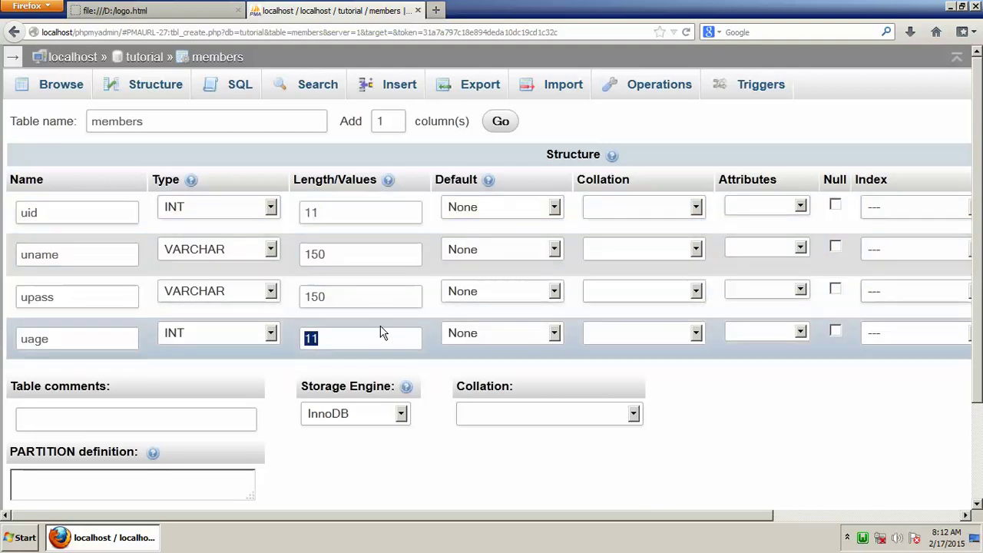
{"action": "key", "text": "BackSpace"}
{"action": "left_click_drag", "start_coordinate": [341, 221], "coordinate": [310, 213]}
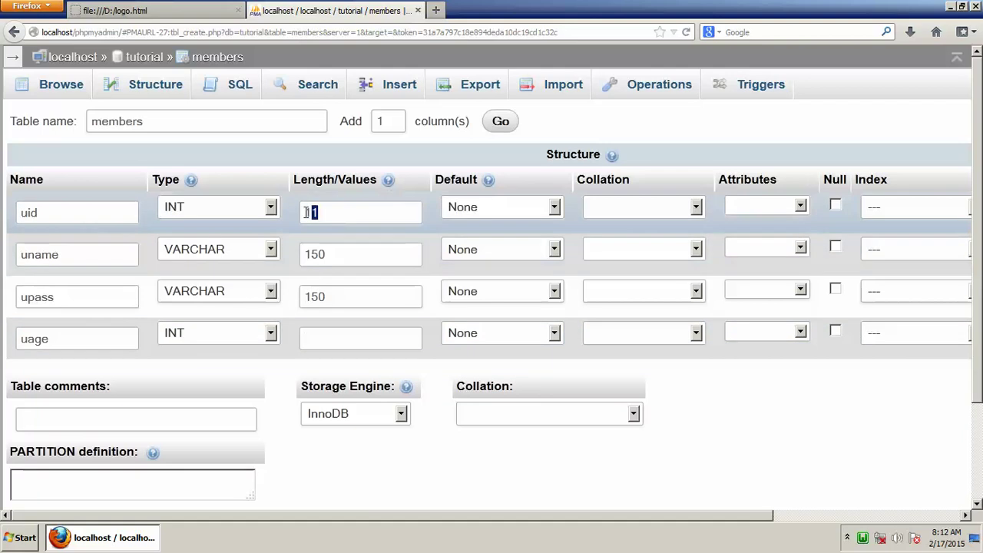
{"action": "key", "text": "BackSpace"}
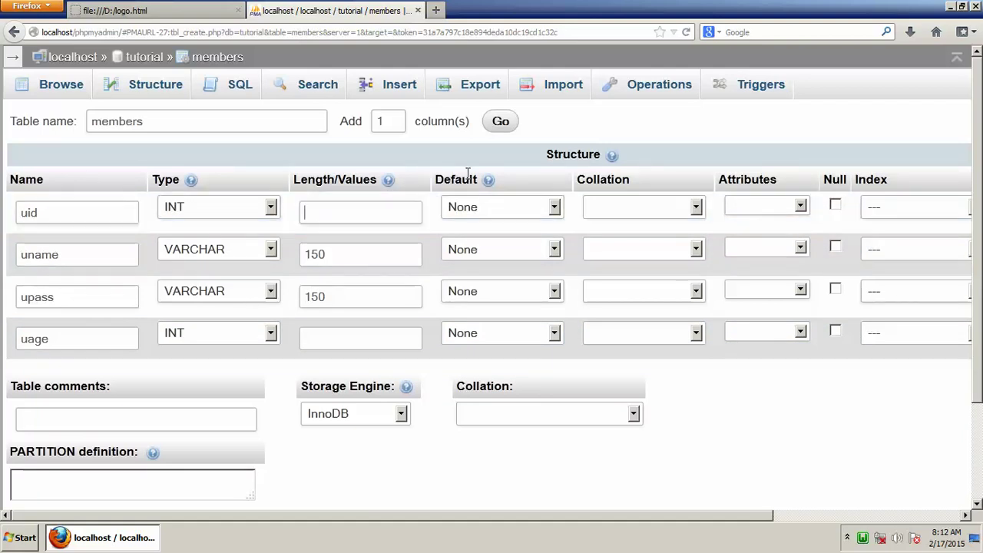
{"action": "left_click_drag", "start_coordinate": [711, 516], "coordinate": [478, 531]}
{"action": "left_click_drag", "start_coordinate": [439, 520], "coordinate": [399, 522]}
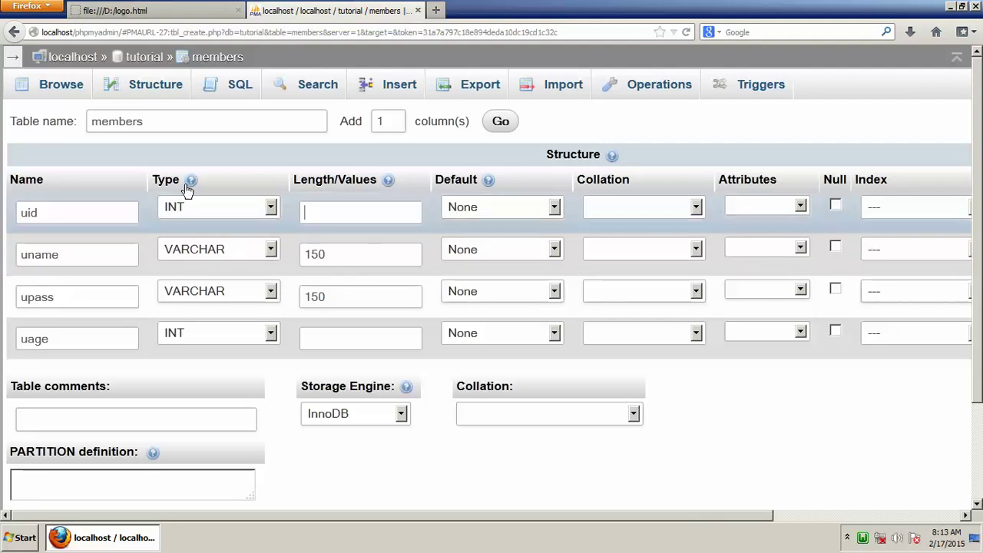
{"action": "left_click_drag", "start_coordinate": [73, 212], "coordinate": [21, 213]}
{"action": "left_click_drag", "start_coordinate": [79, 255], "coordinate": [22, 255]}
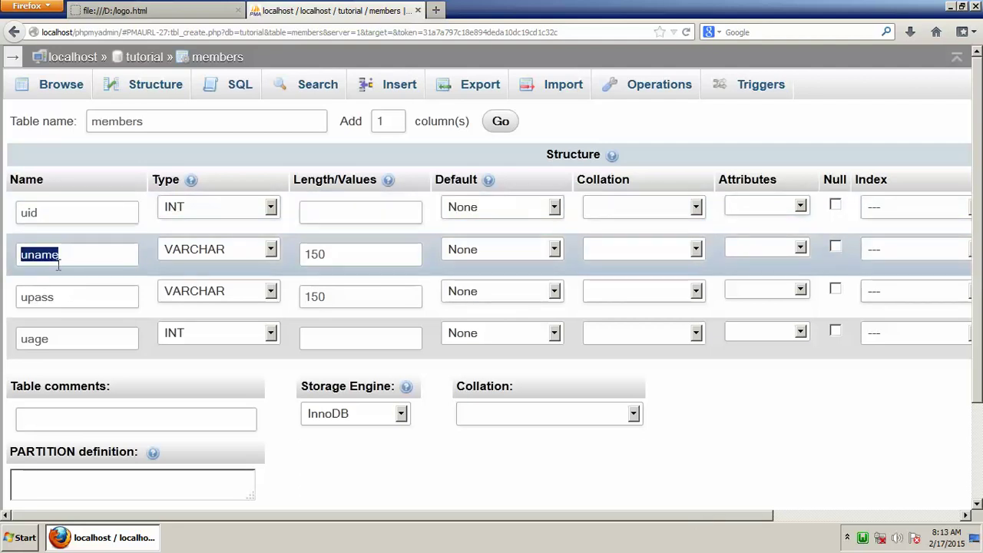
{"action": "left_click_drag", "start_coordinate": [75, 215], "coordinate": [20, 213]}
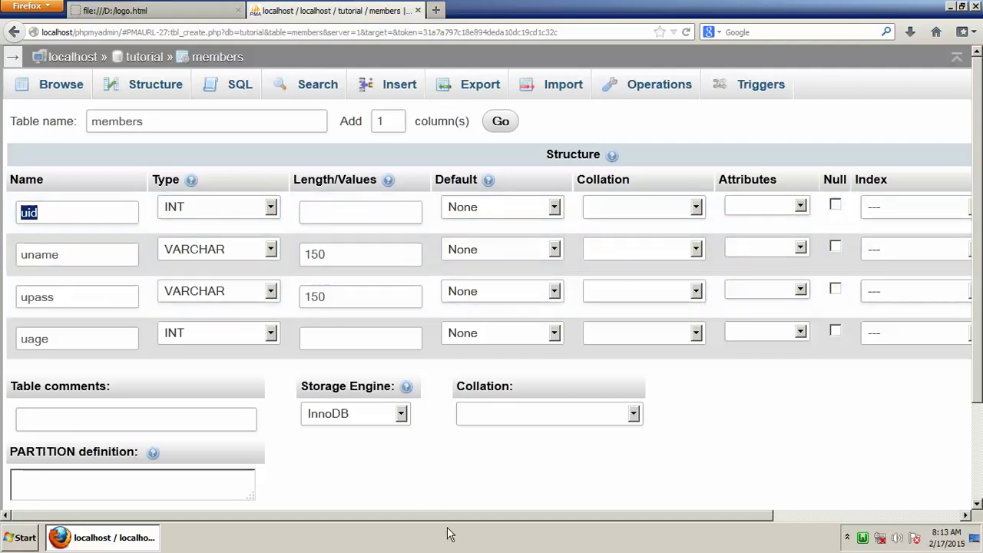
Step: Make uid the PRIMARY index and enable auto increment for it
{"action": "left_click_drag", "start_coordinate": [517, 525], "coordinate": [708, 526]}
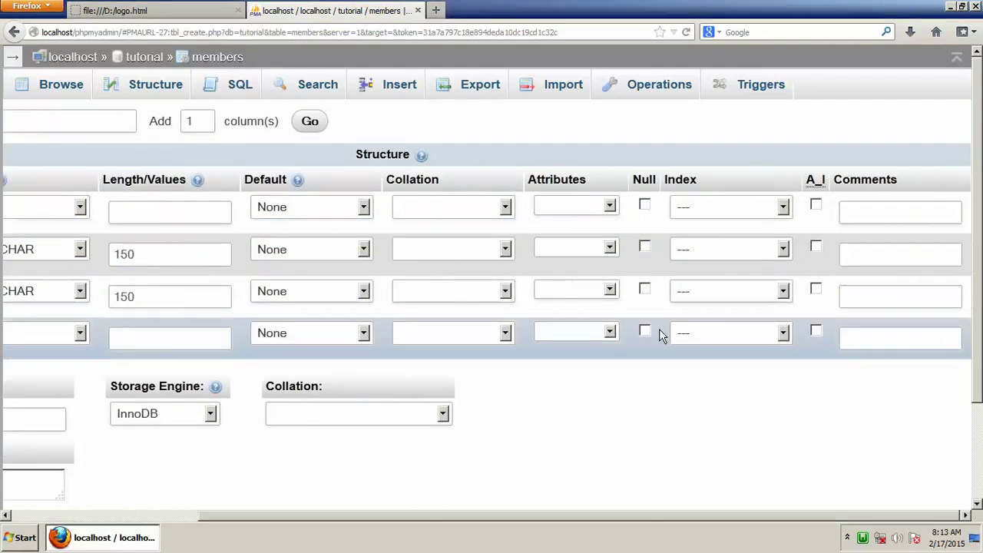
{"action": "left_click", "coordinate": [705, 210]}
{"action": "left_click", "coordinate": [716, 243]}
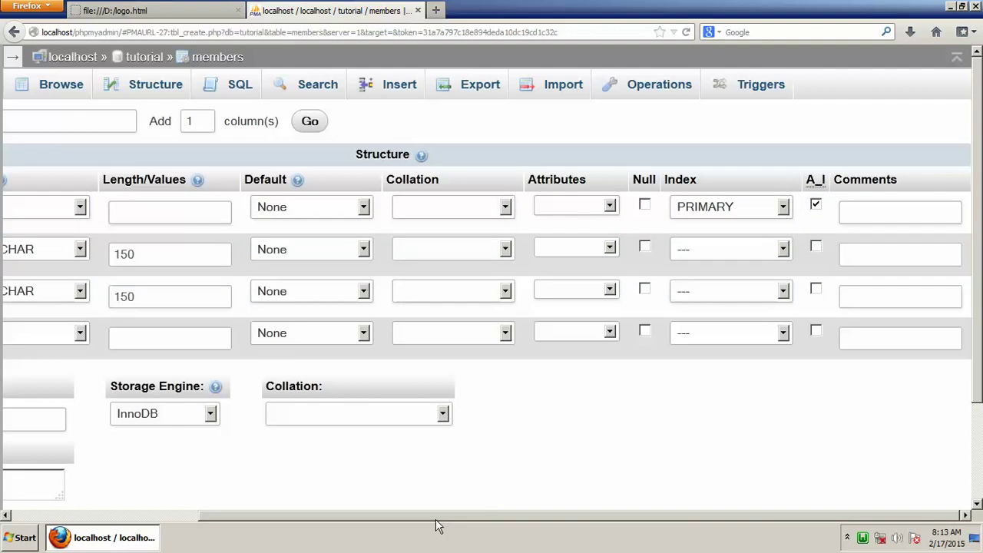
Step: Save the column definitions to create the members table in the tutorial database
{"action": "left_click_drag", "start_coordinate": [621, 514], "coordinate": [431, 517]}
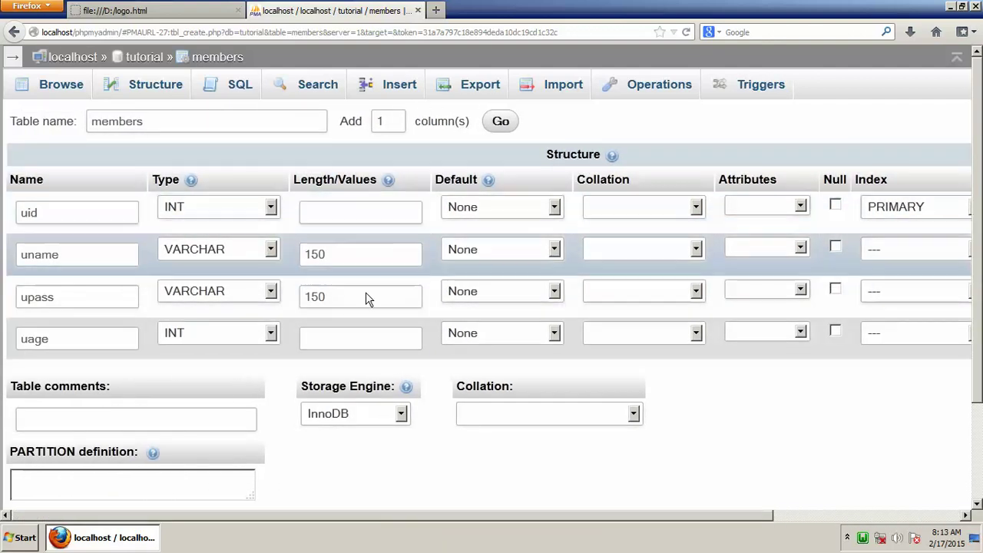
{"action": "scroll", "coordinate": [392, 334], "scroll_direction": "down", "scroll_amount": 3}
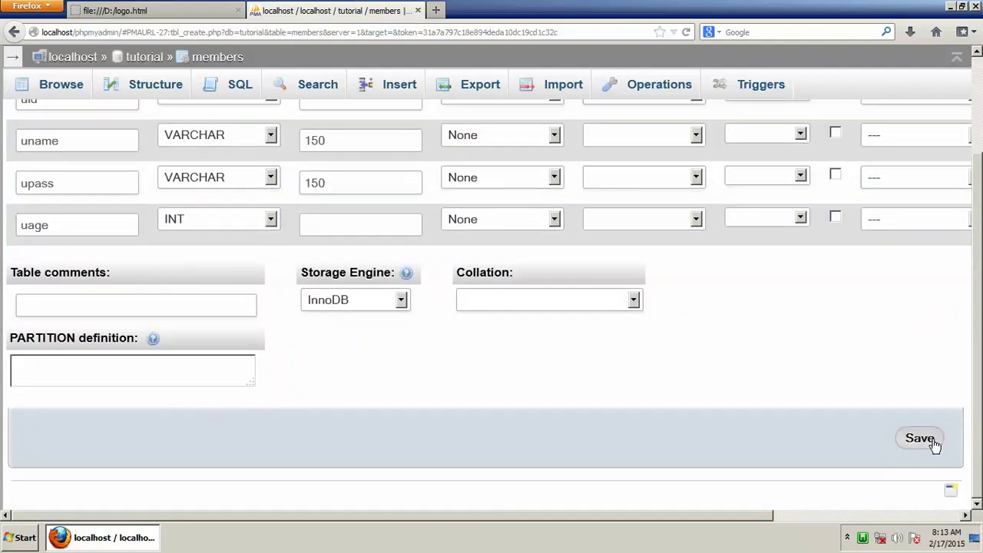
{"action": "left_click", "coordinate": [921, 439]}
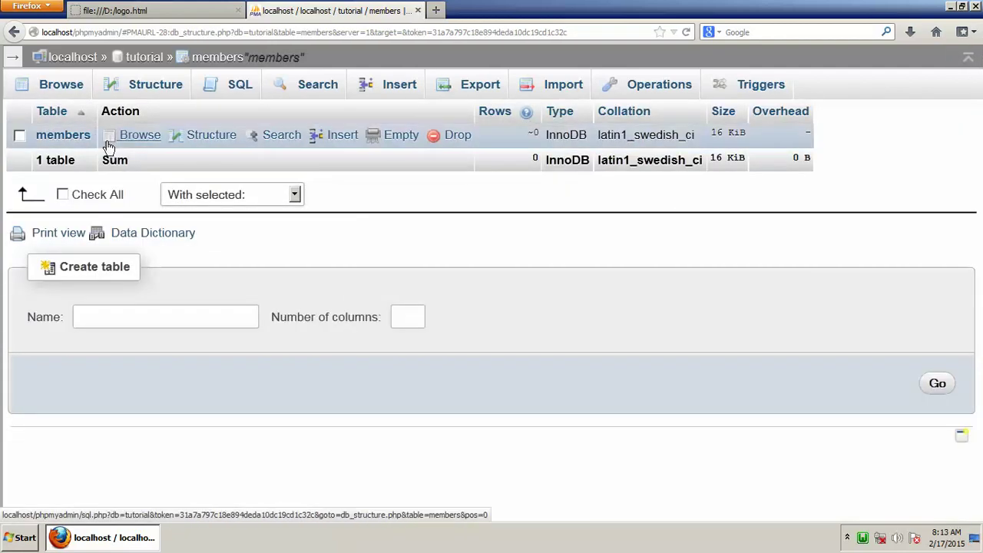
Step: Browse the new members table, and check the uid column's auto-increment setting in its structure
{"action": "left_click", "coordinate": [63, 143]}
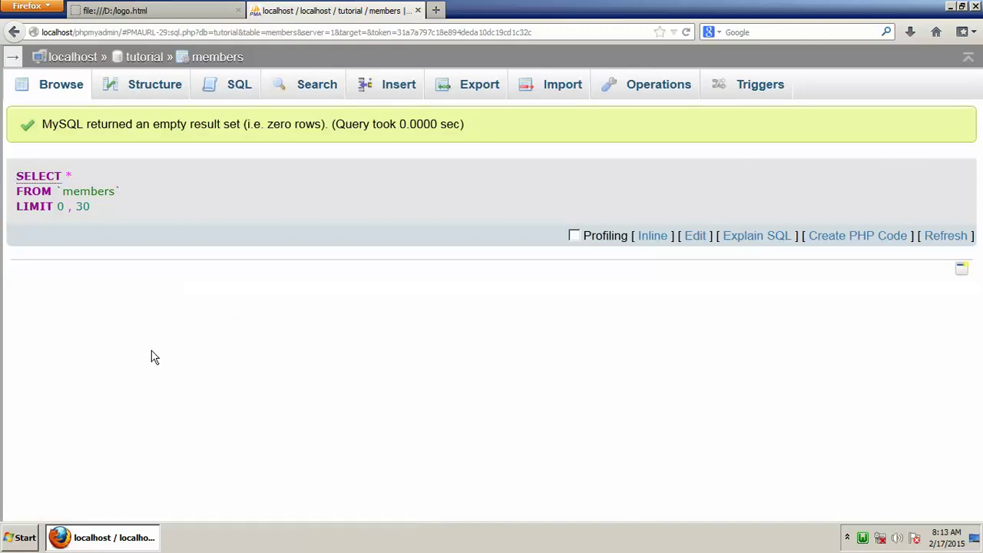
{"action": "left_click", "coordinate": [169, 86]}
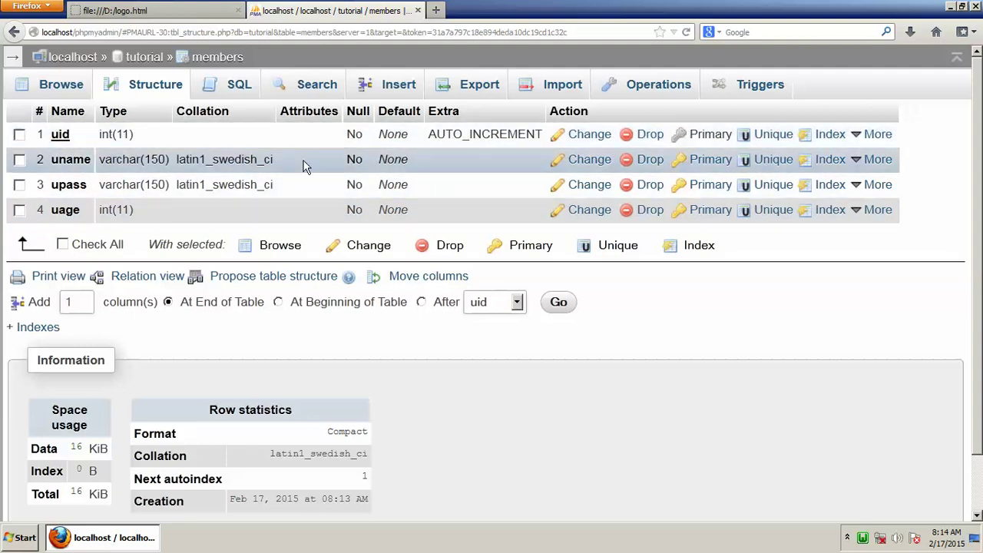
{"action": "left_click_drag", "start_coordinate": [431, 139], "coordinate": [545, 136]}
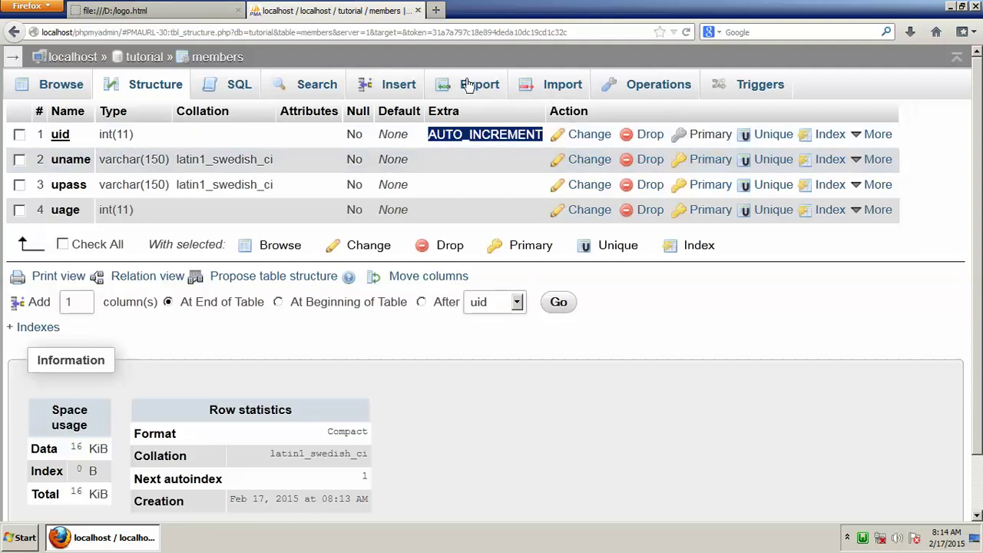
Step: Insert a record into the members table with uname Tutor, a password in upass, and uage 25
{"action": "left_click", "coordinate": [398, 87]}
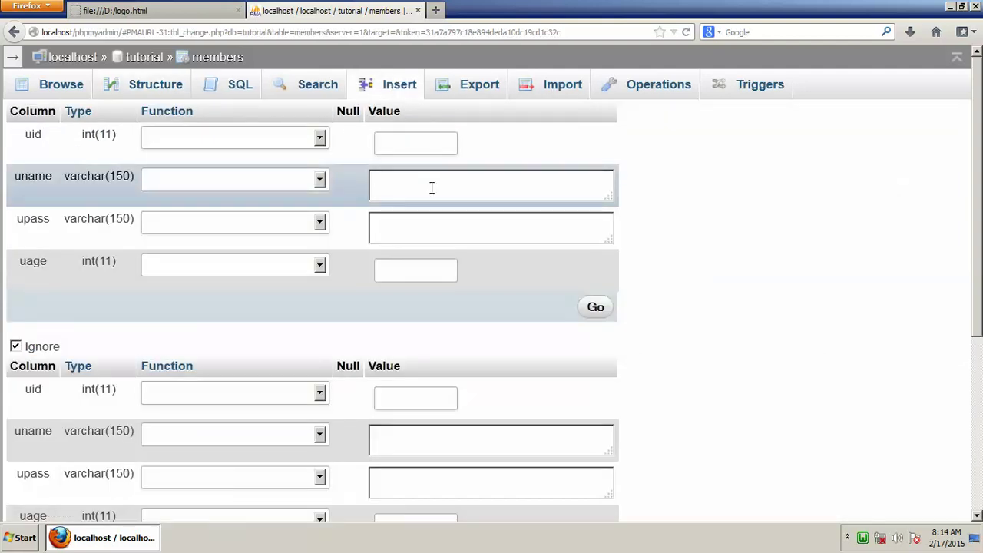
{"action": "type", "text": "Tutor"}
{"action": "left_click", "coordinate": [432, 268]}
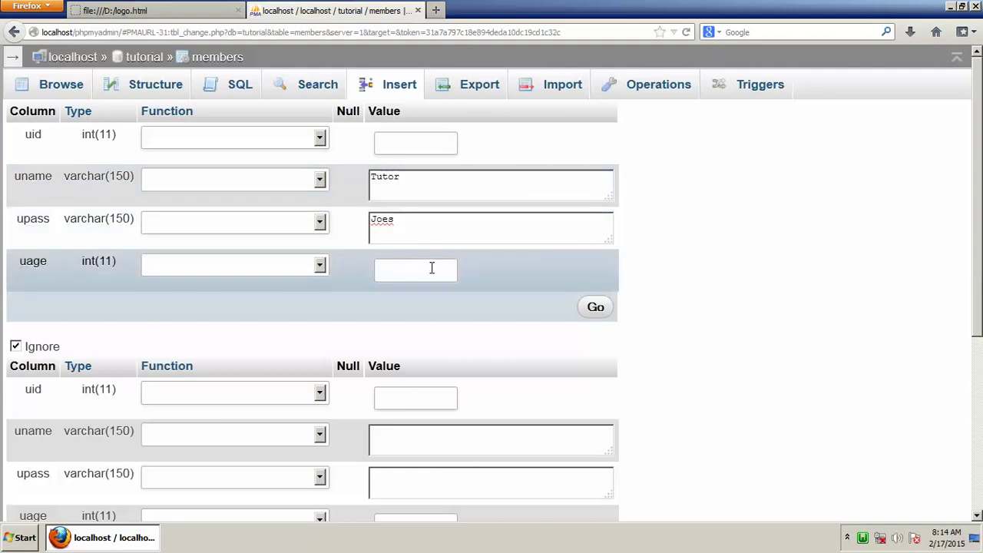
{"action": "type", "text": "25"}
{"action": "left_click", "coordinate": [599, 306]}
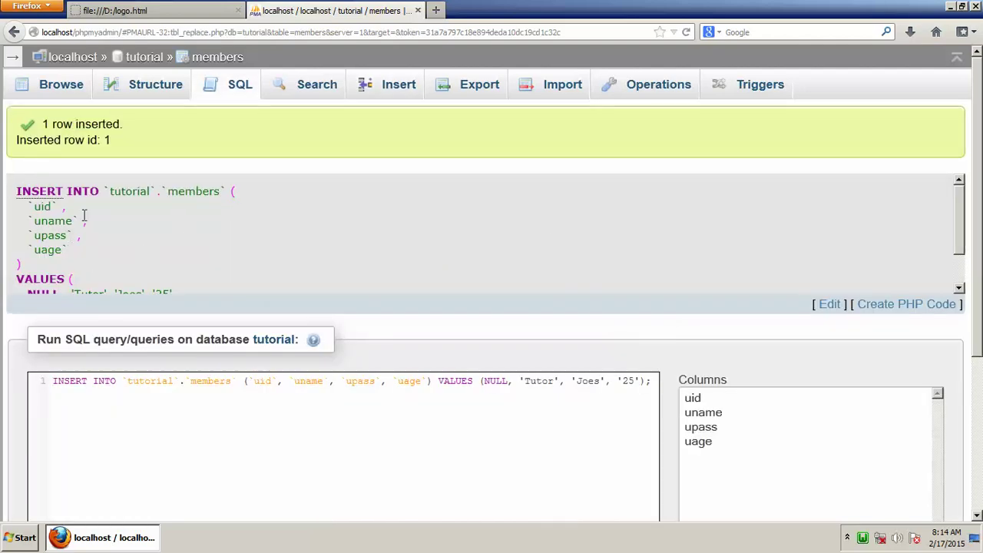
Step: Review the generated INSERT statement, and browse the records of the members table
{"action": "scroll", "coordinate": [70, 234], "scroll_direction": "down", "scroll_amount": 2}
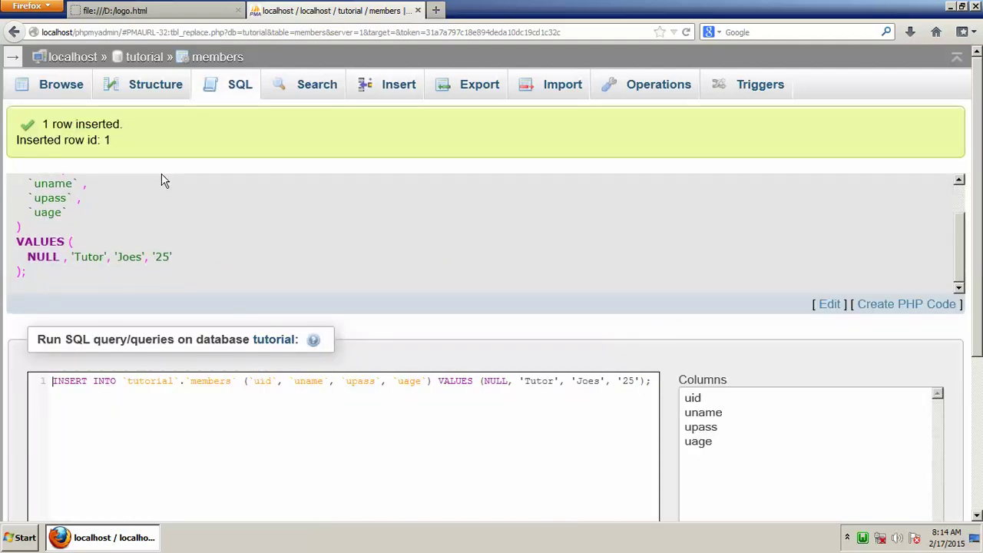
{"action": "left_click", "coordinate": [69, 91]}
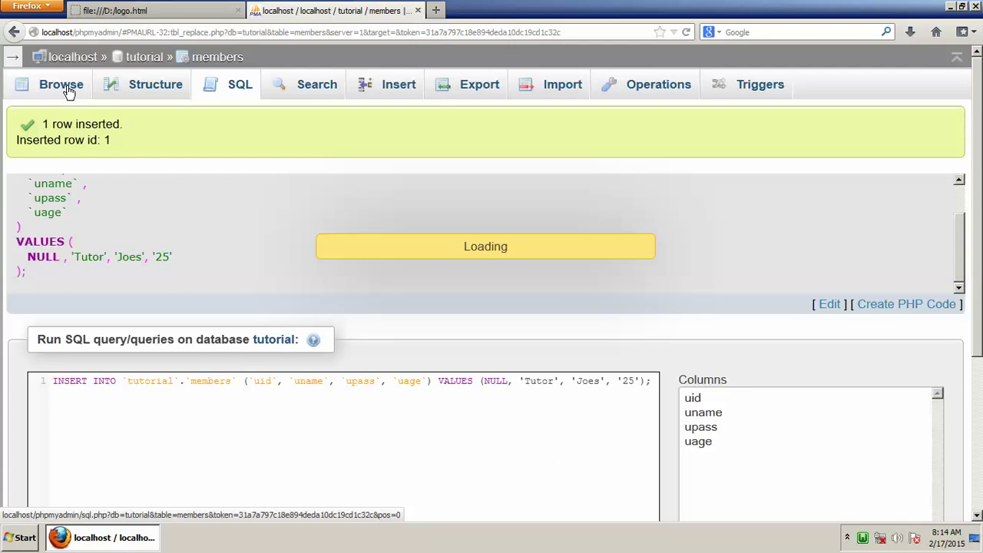
{"action": "scroll", "coordinate": [264, 341], "scroll_direction": "down", "scroll_amount": 2}
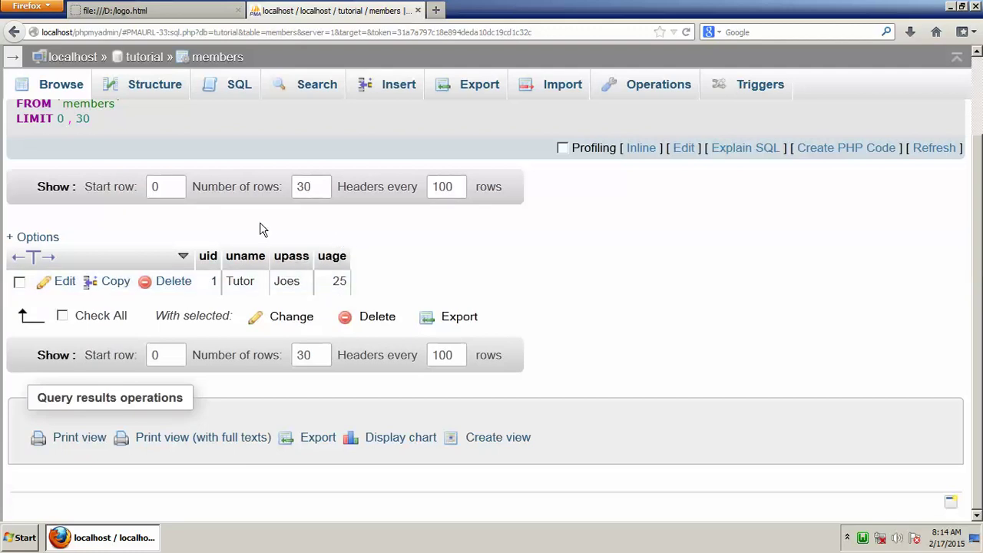
{"action": "scroll", "coordinate": [223, 206], "scroll_direction": "up", "scroll_amount": 1}
{"action": "scroll", "coordinate": [222, 206], "scroll_direction": "up", "scroll_amount": 1}
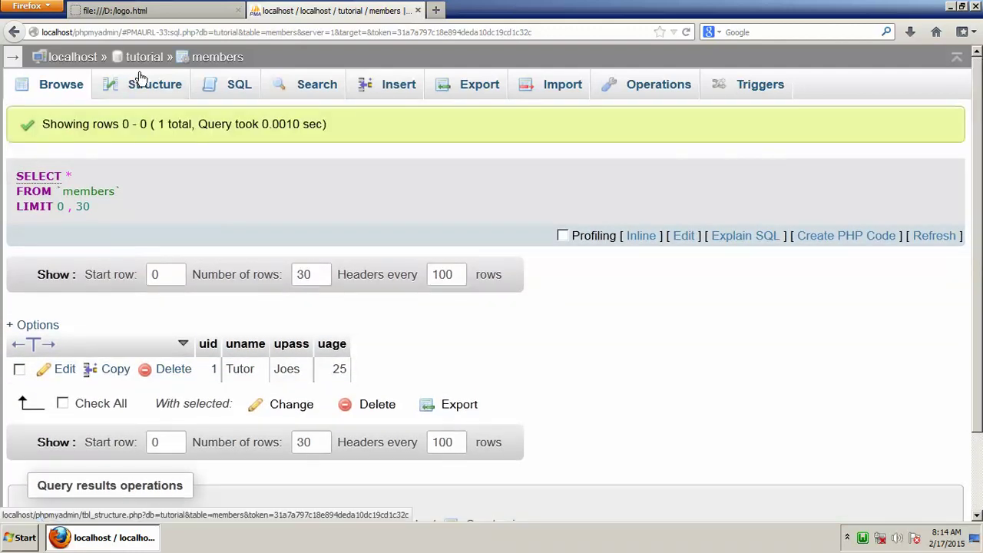